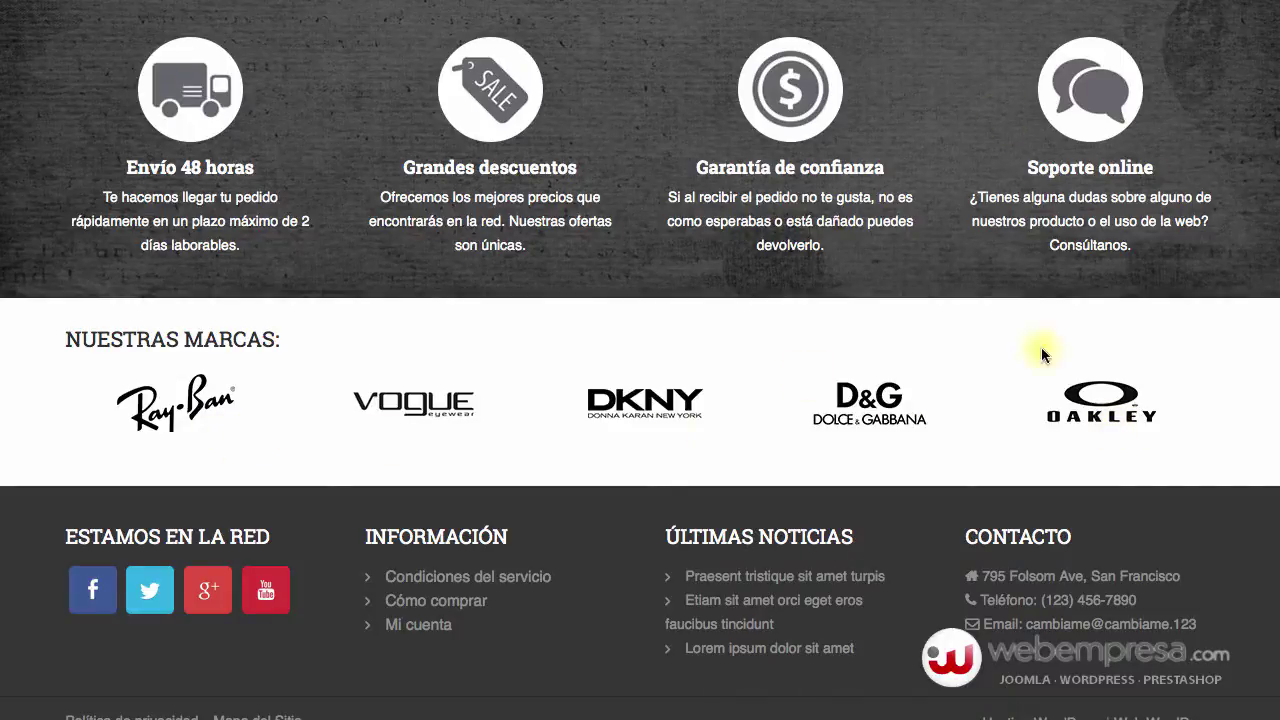
# Review the storefront home page and open the widget management page in the WordPress administration.
pyautogui.scroll(15, 893, 390)
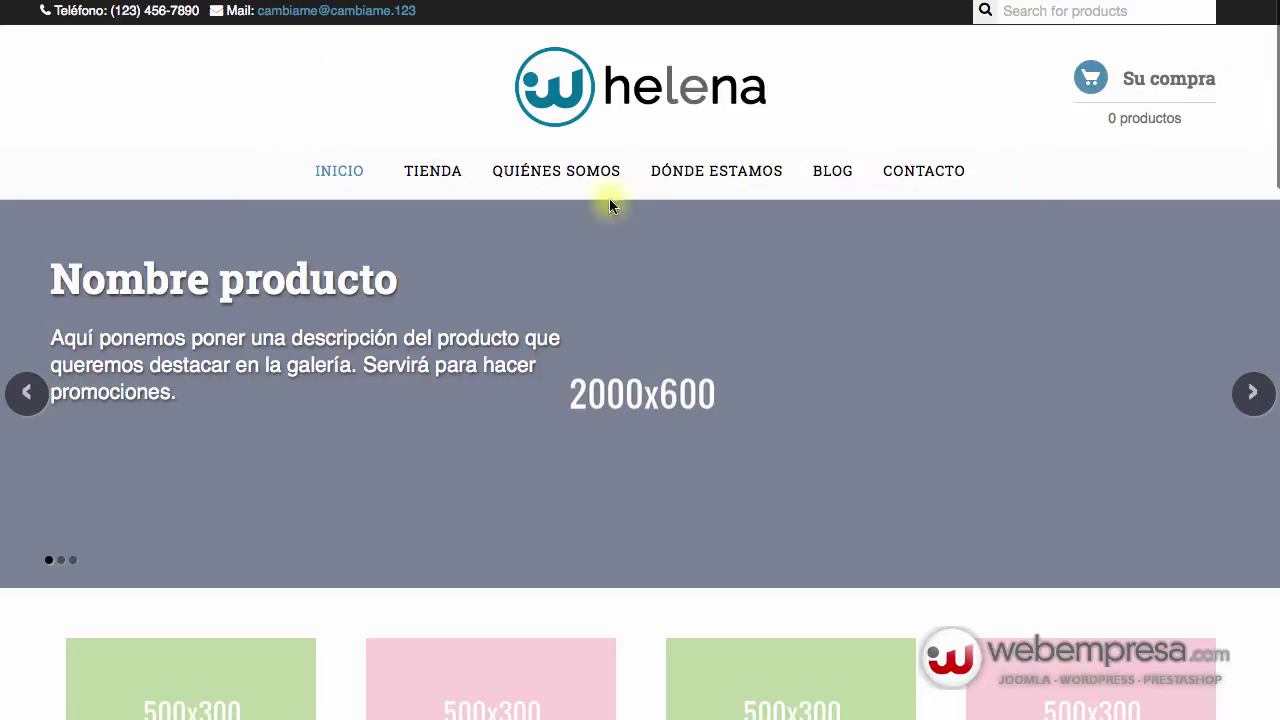
pyautogui.scroll(-10, 686, 300)
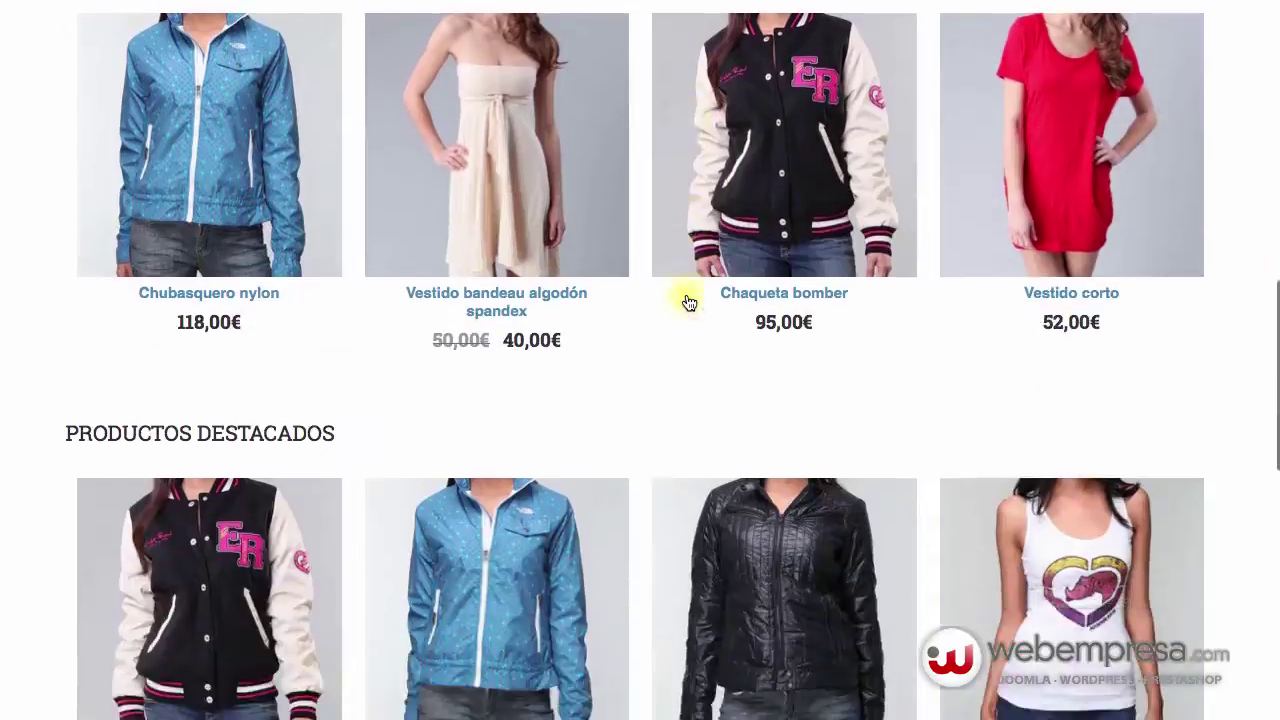
pyautogui.scroll(-7, 688, 301)
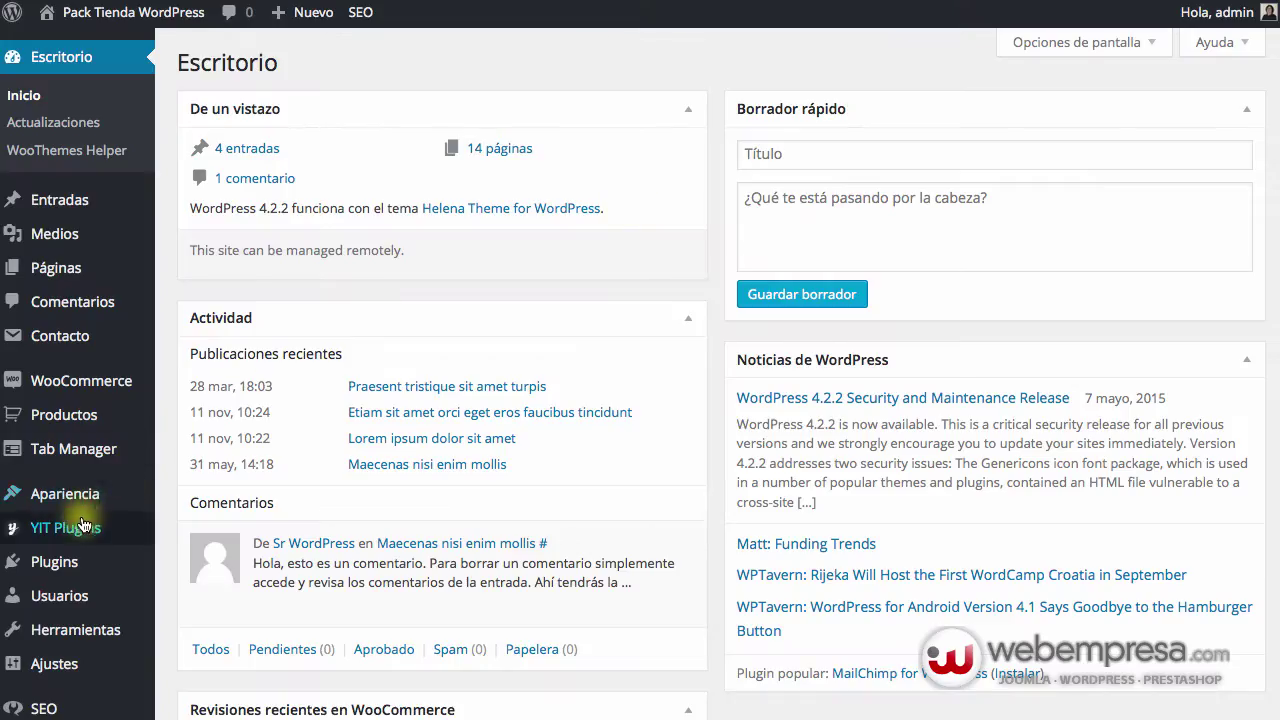
pyautogui.moveTo(88, 500)
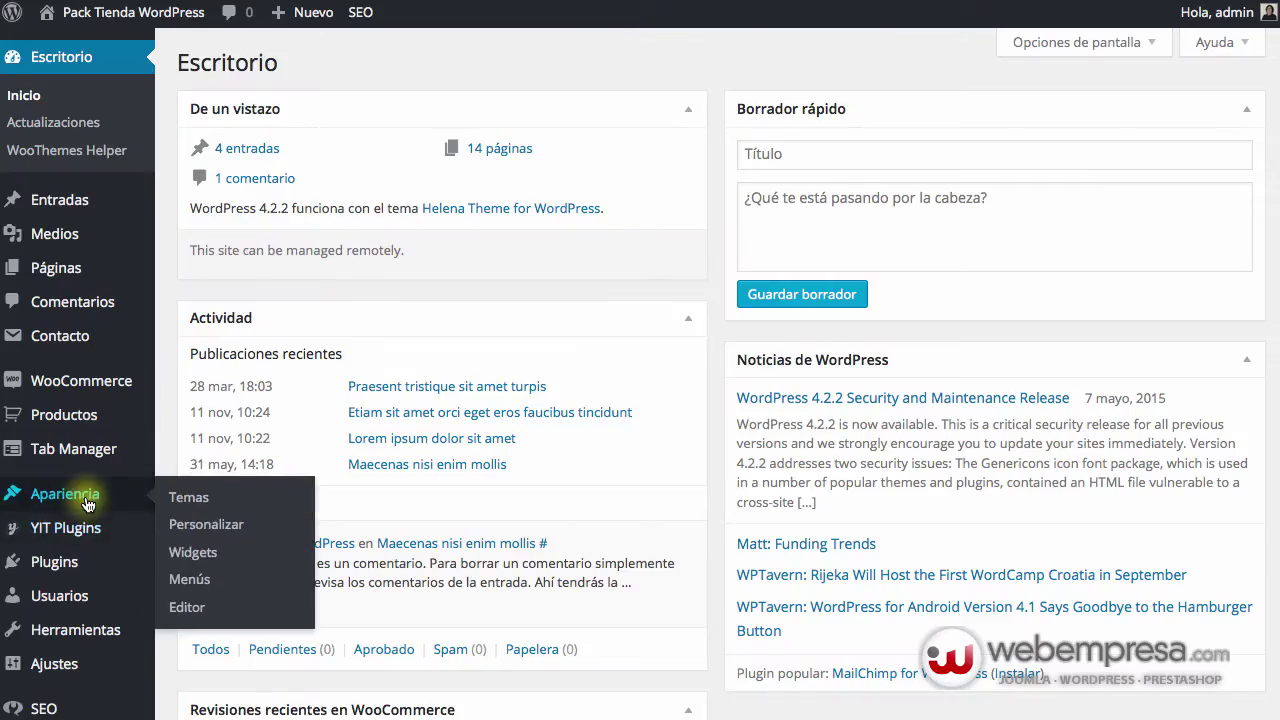
pyautogui.click(192, 552)
pyautogui.moveTo(208, 82)
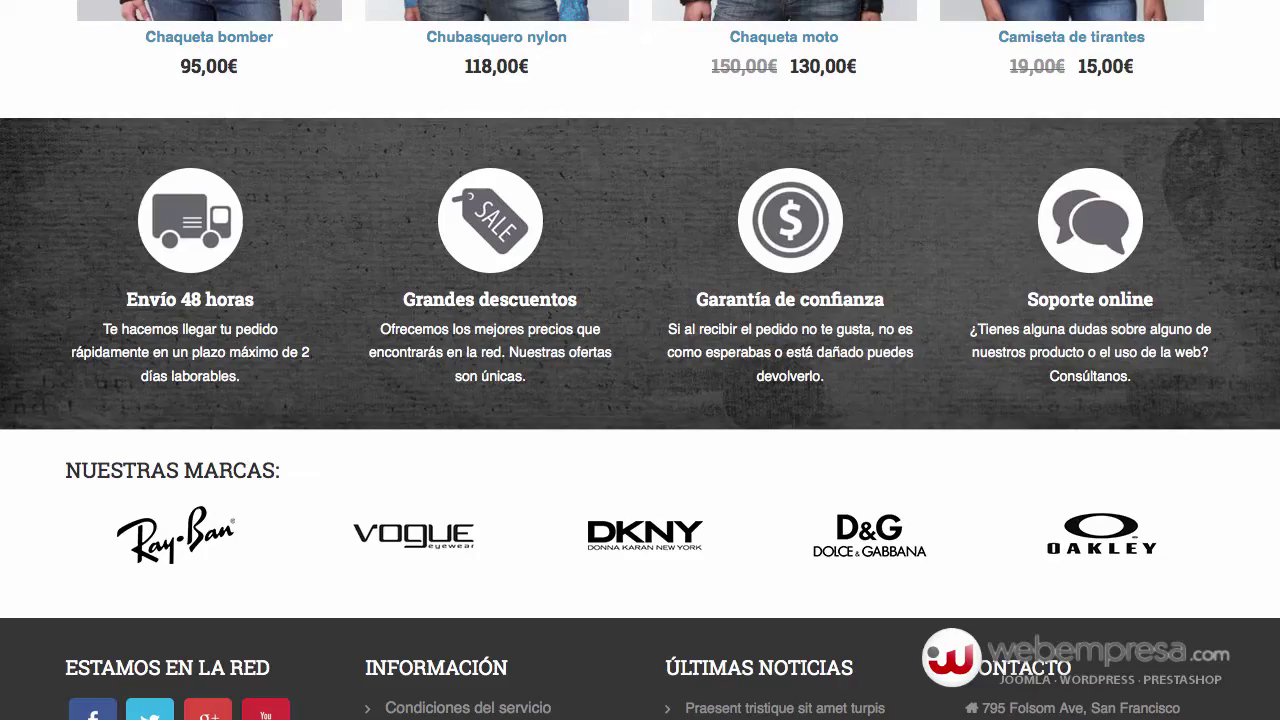
pyautogui.scroll(10, 629, 500)
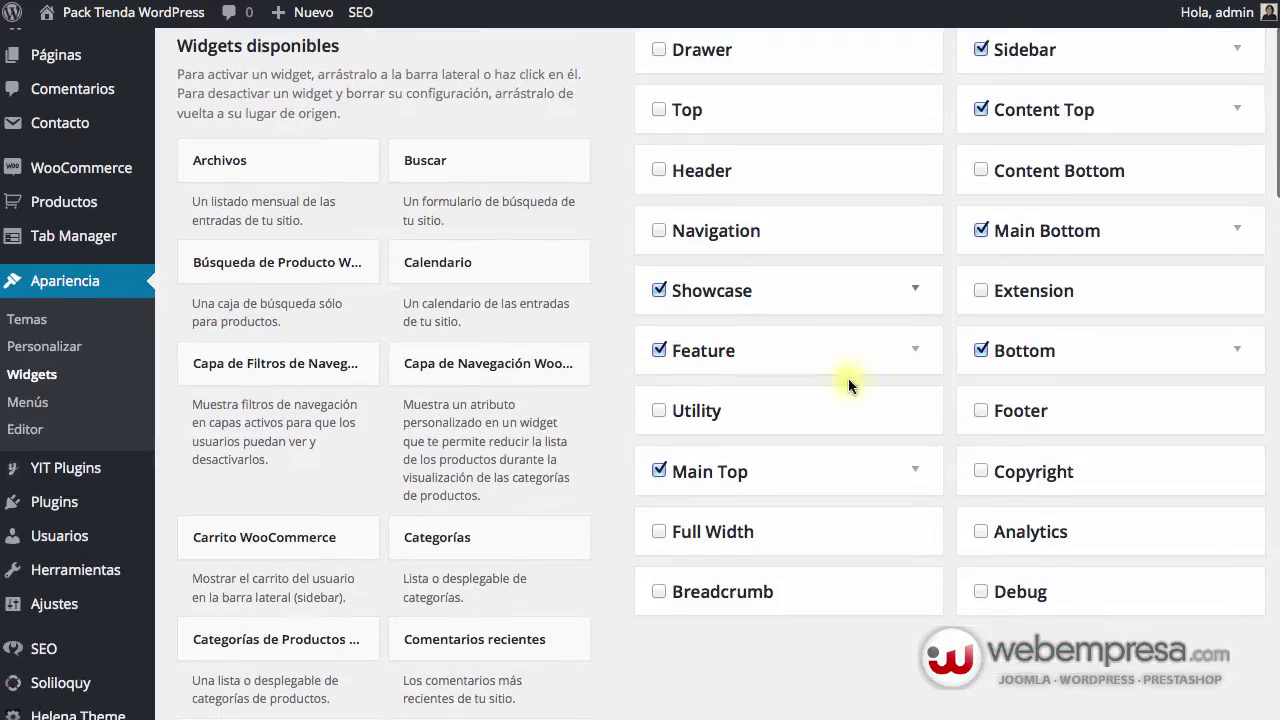
# Open the "Nuestras marcas:" text widget in the Bottom area and examine its logo image code against the storefront home page.
pyautogui.scroll(-1, 870, 385)
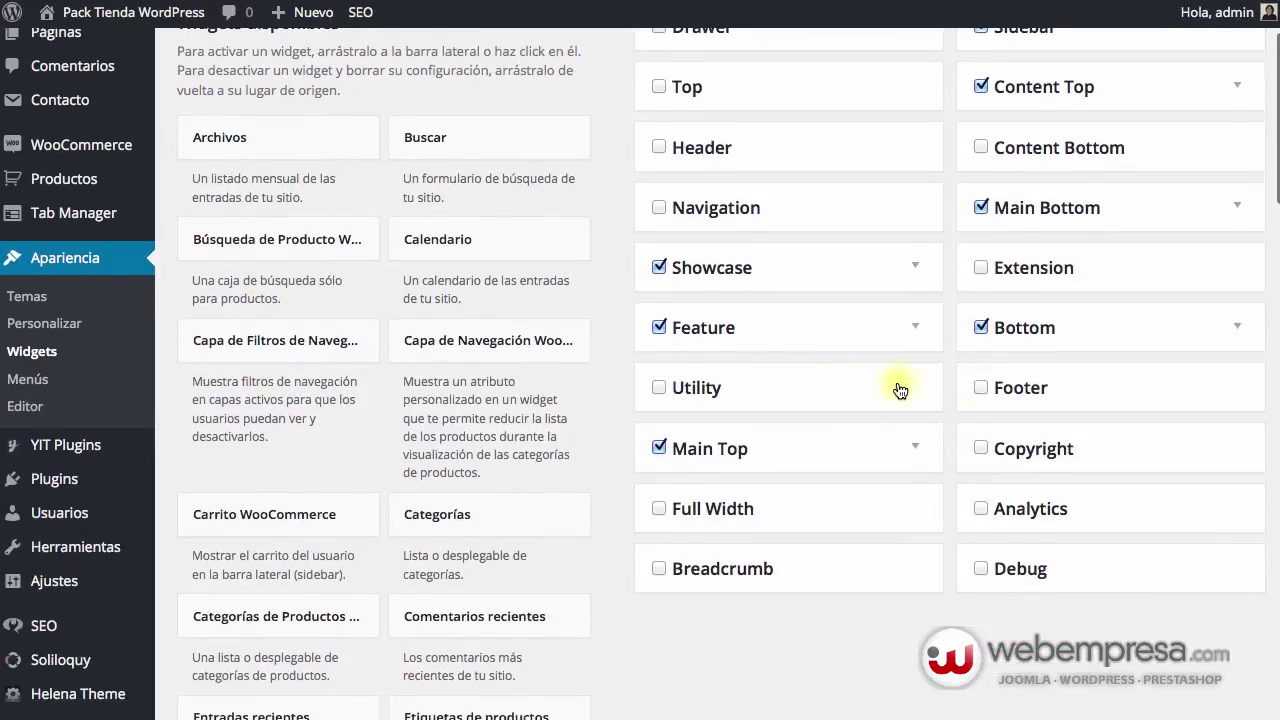
pyautogui.click(1237, 328)
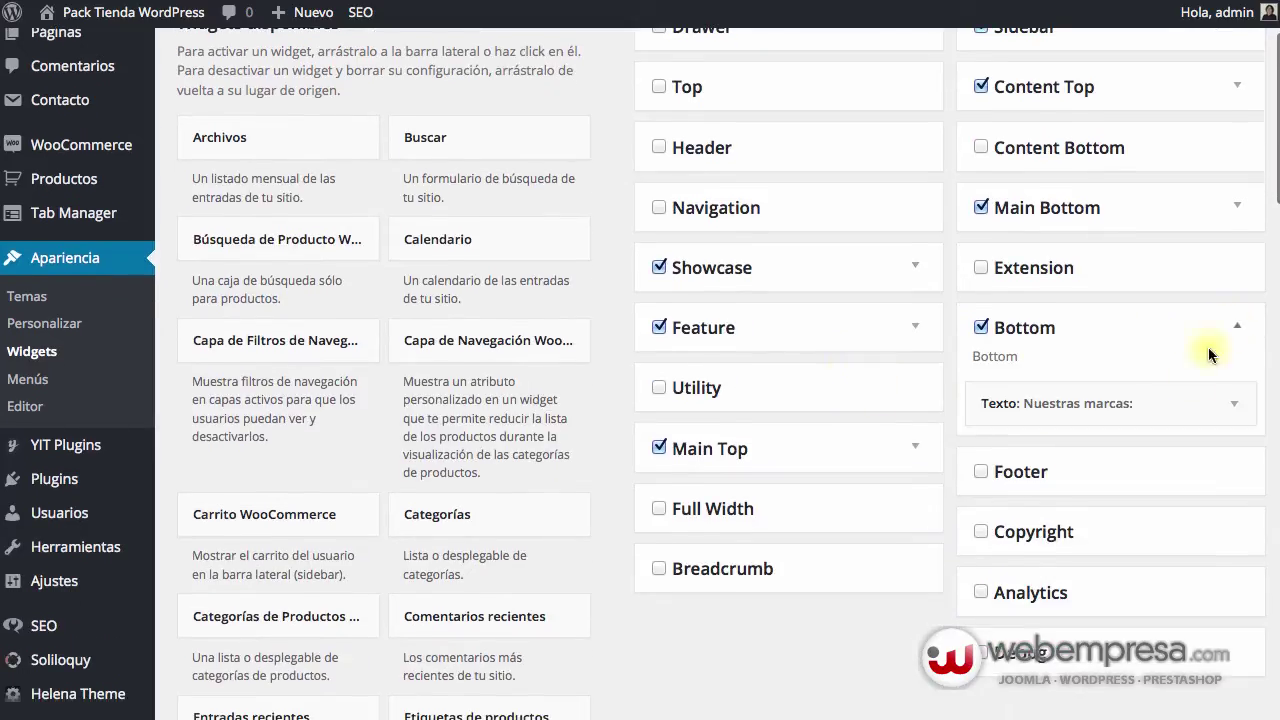
pyautogui.click(1233, 408)
pyautogui.scroll(-3, 1086, 460)
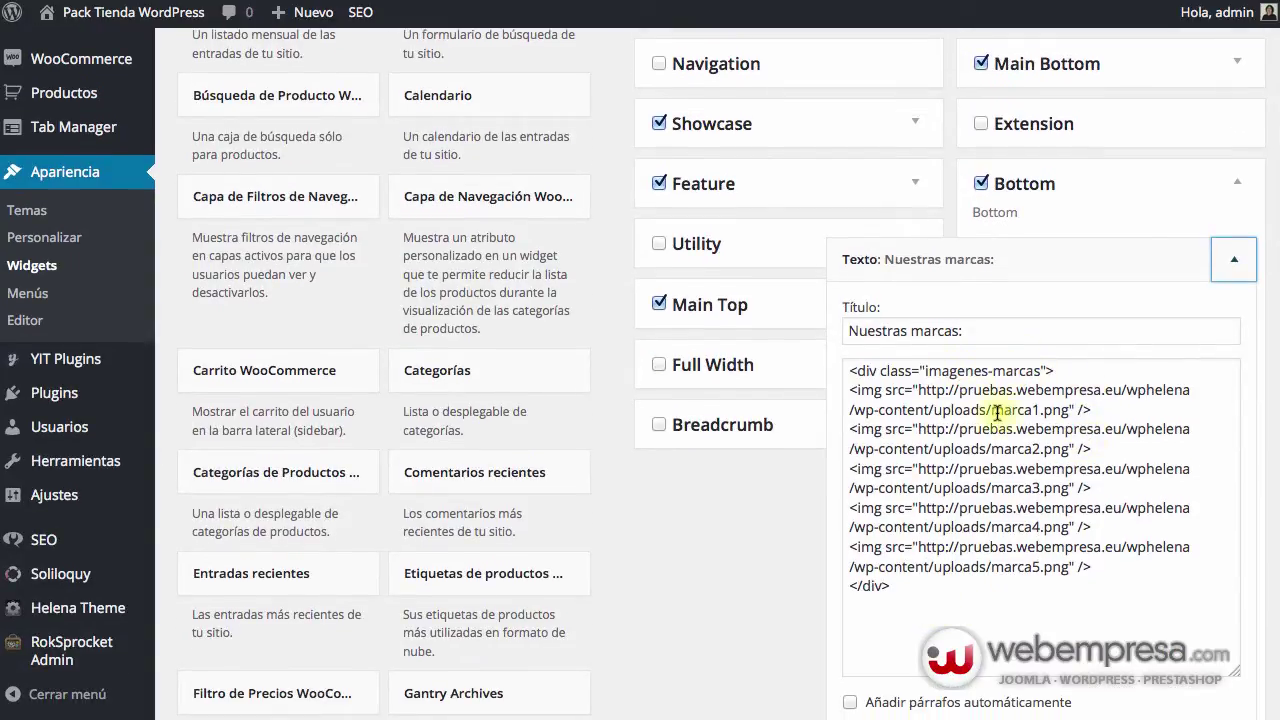
pyautogui.moveTo(992, 410); pyautogui.dragTo(1070, 410)
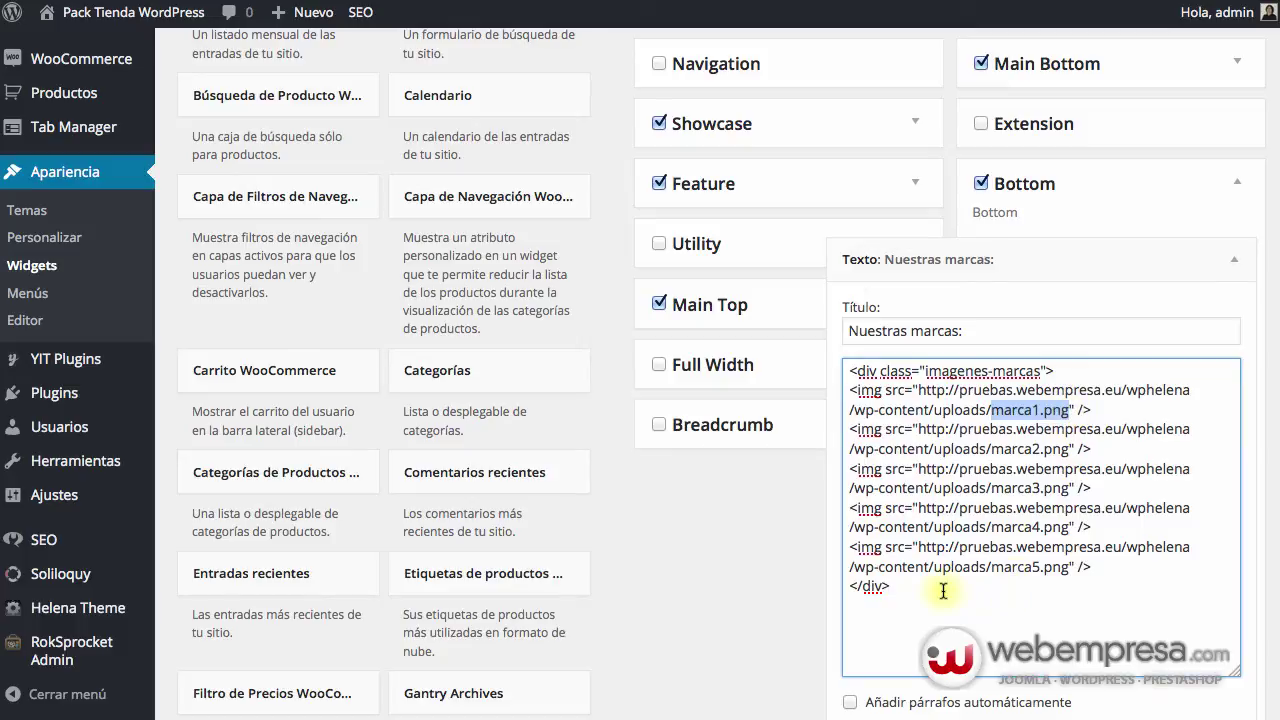
pyautogui.click(912, 598)
pyautogui.moveTo(850, 369); pyautogui.dragTo(953, 578)
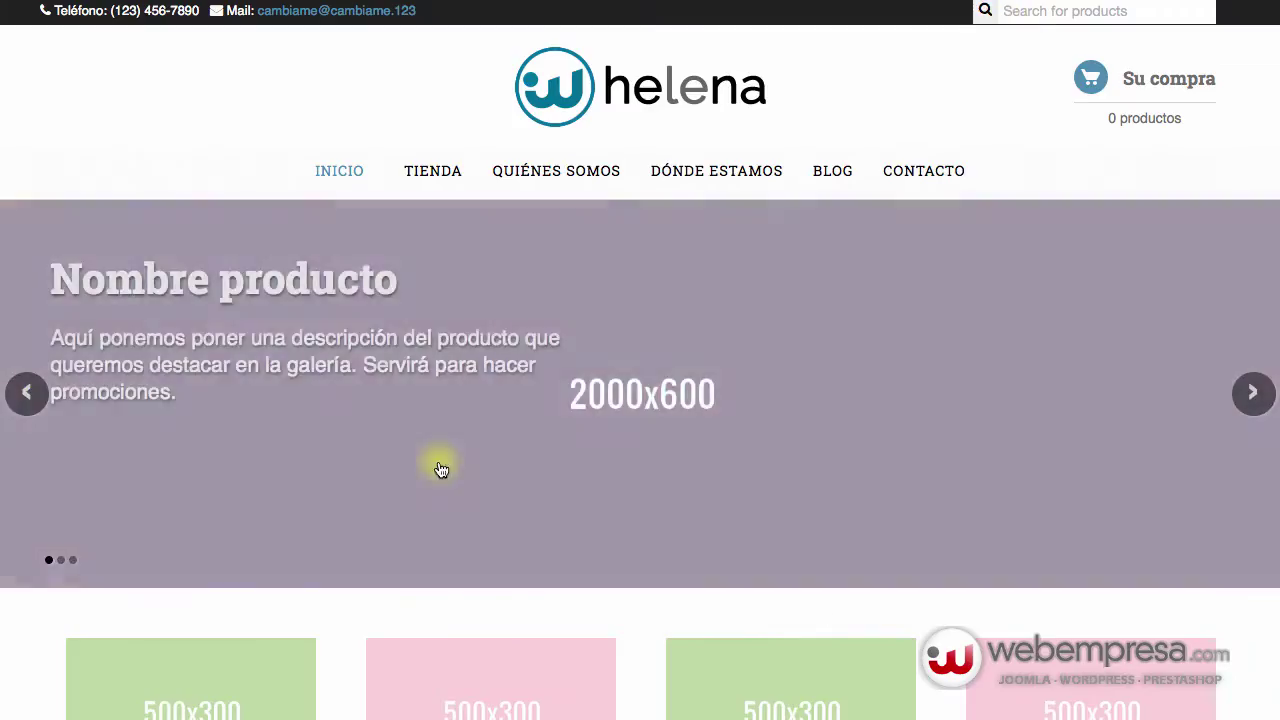
pyautogui.scroll(-15, 360, 449)
pyautogui.scroll(-1, 361, 451)
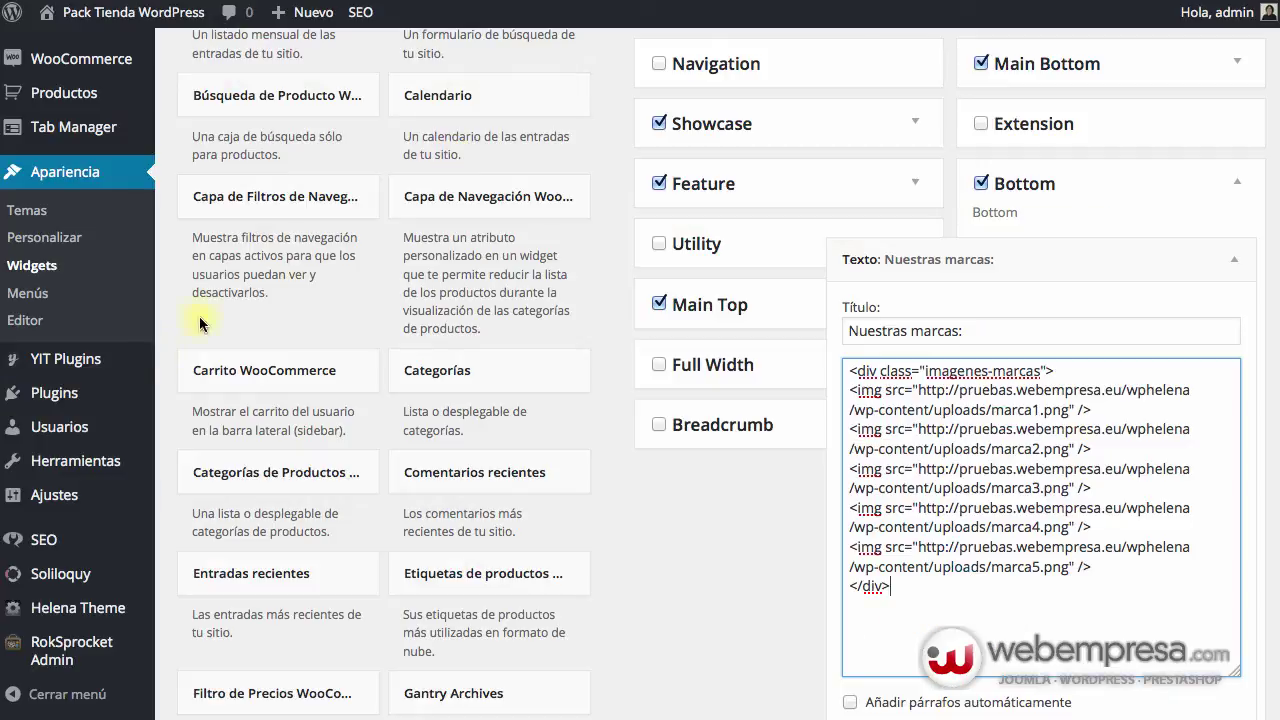
# Search the directory of new plugins for "Logo Slider".
pyautogui.moveTo(77, 394)
pyautogui.click(205, 420)
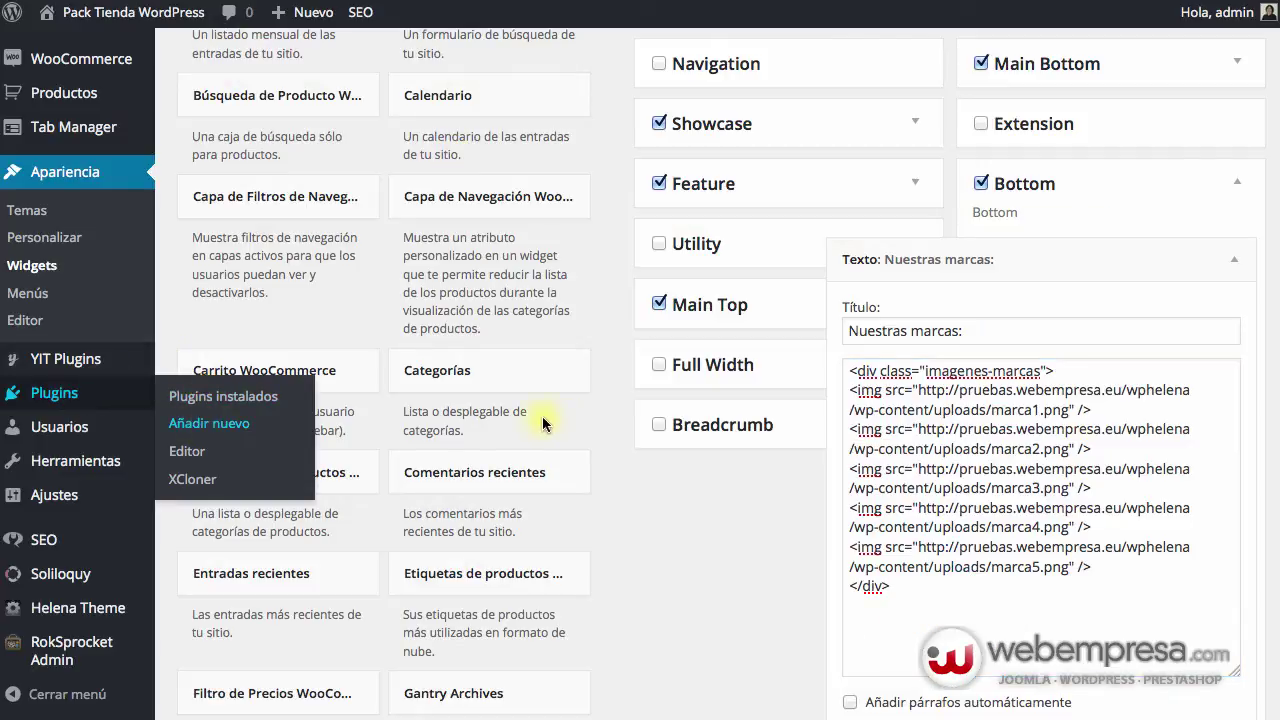
pyautogui.click(1002, 121)
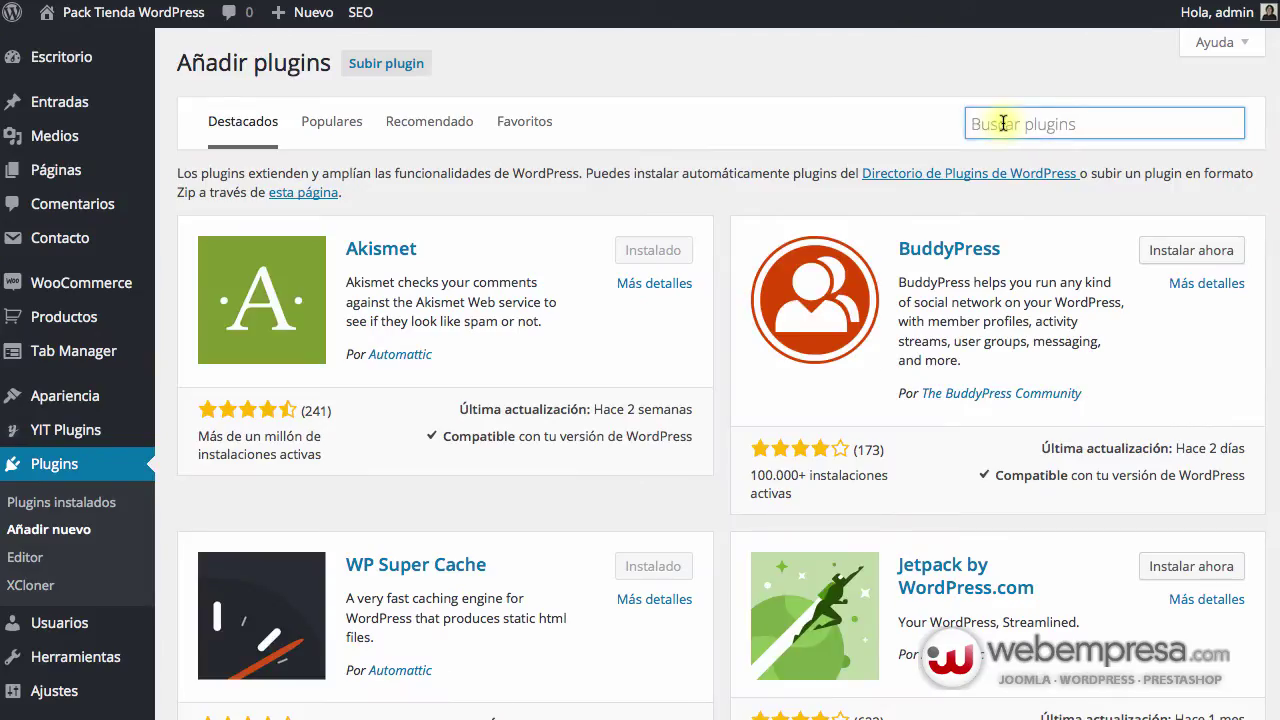
pyautogui.write('Logo Slider')
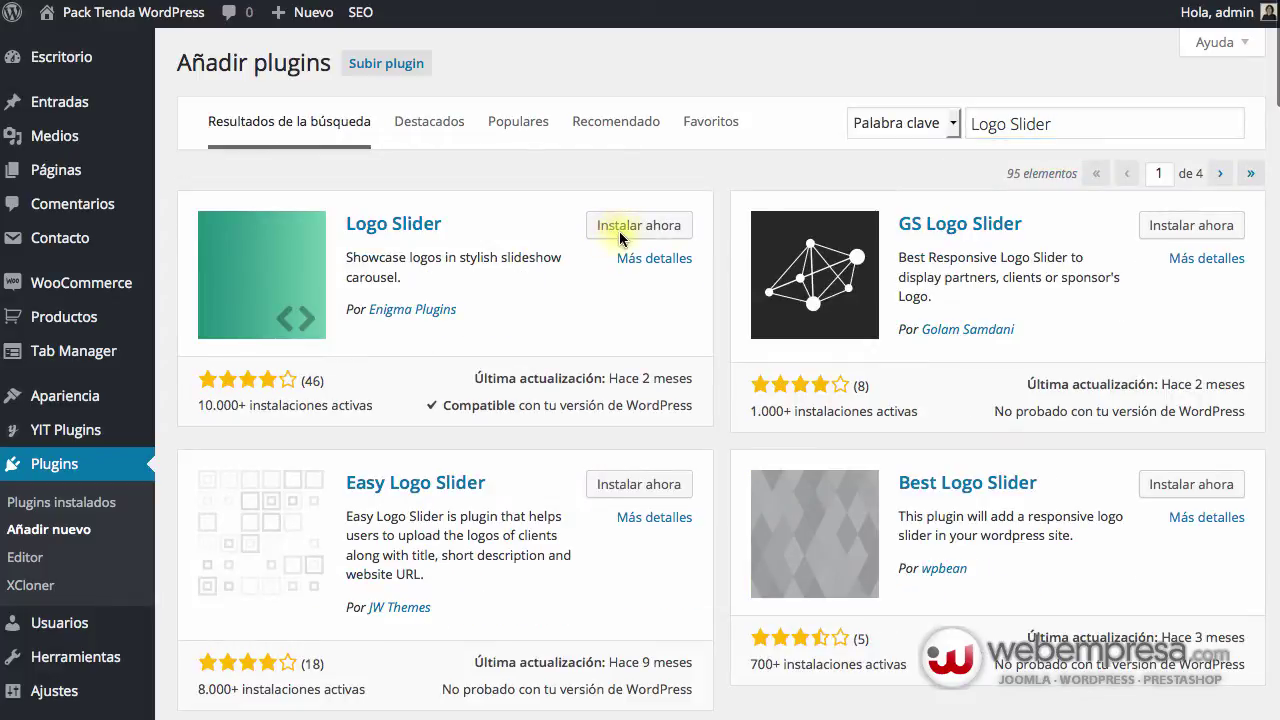
# Install and activate the Logo Slider plugin by Enigma Plugins, and open its configuration page.
pyautogui.click(626, 234)
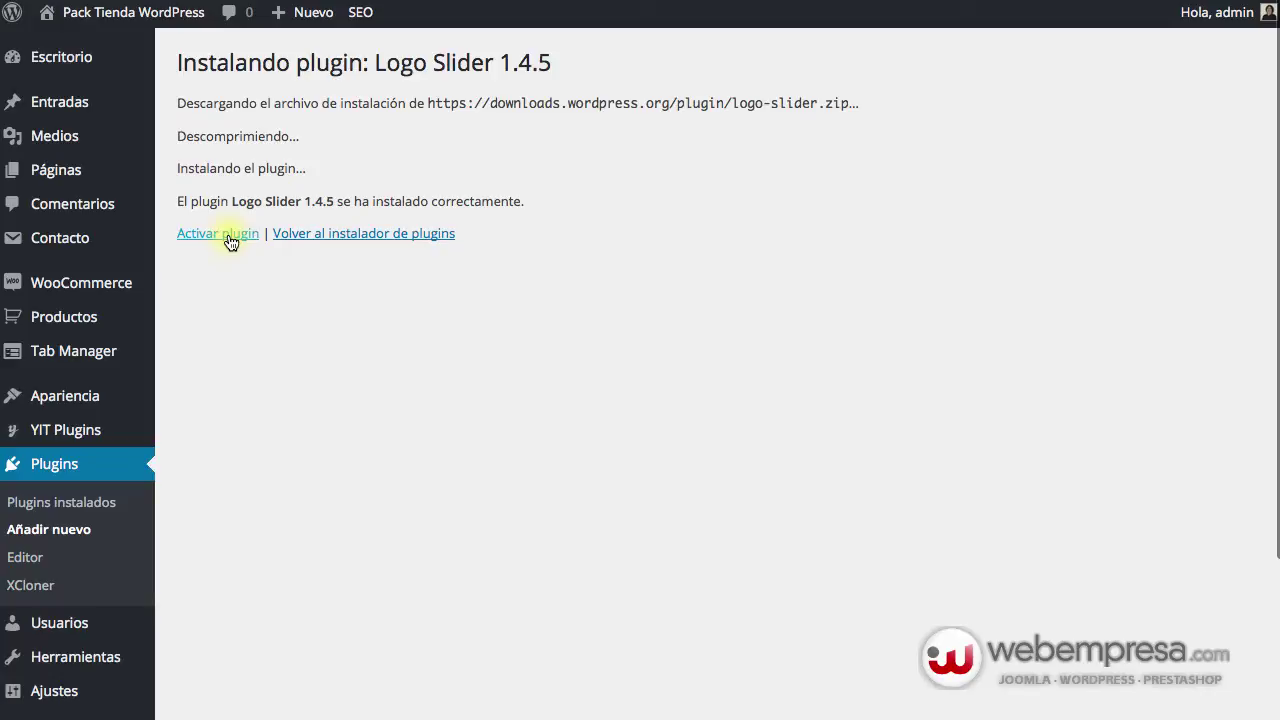
pyautogui.click(229, 236)
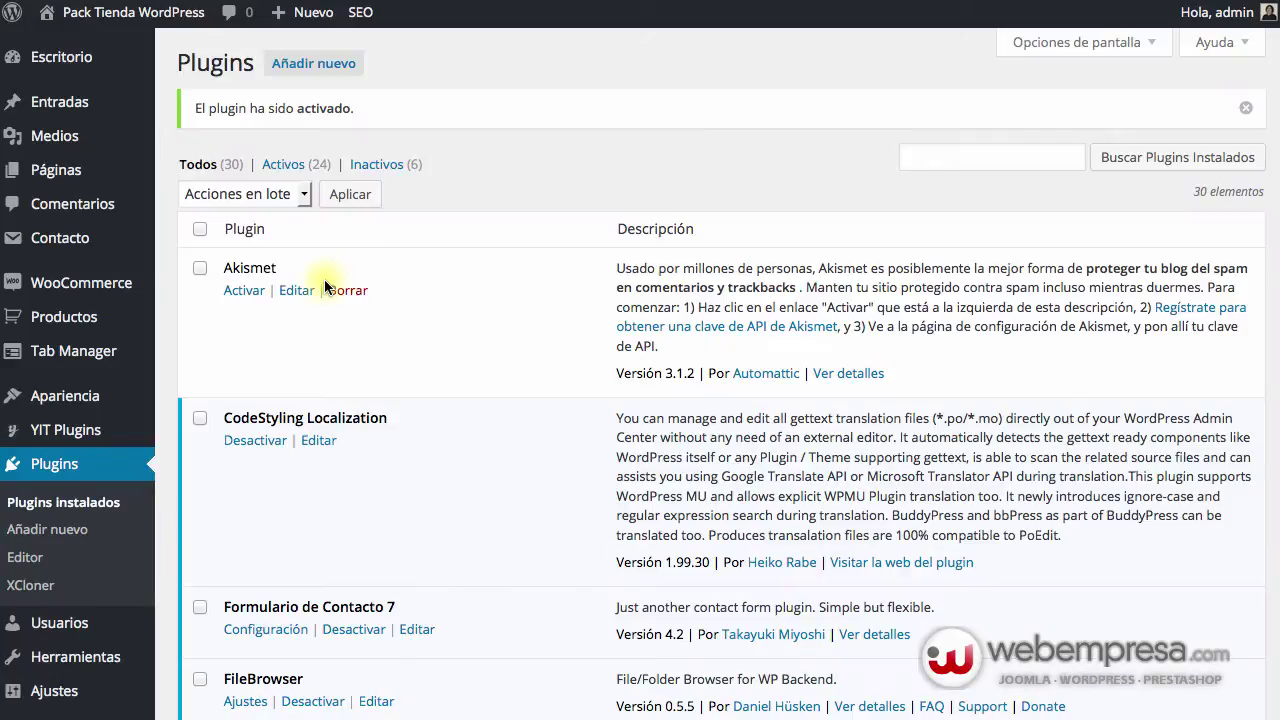
pyautogui.scroll(-5, 30, 345)
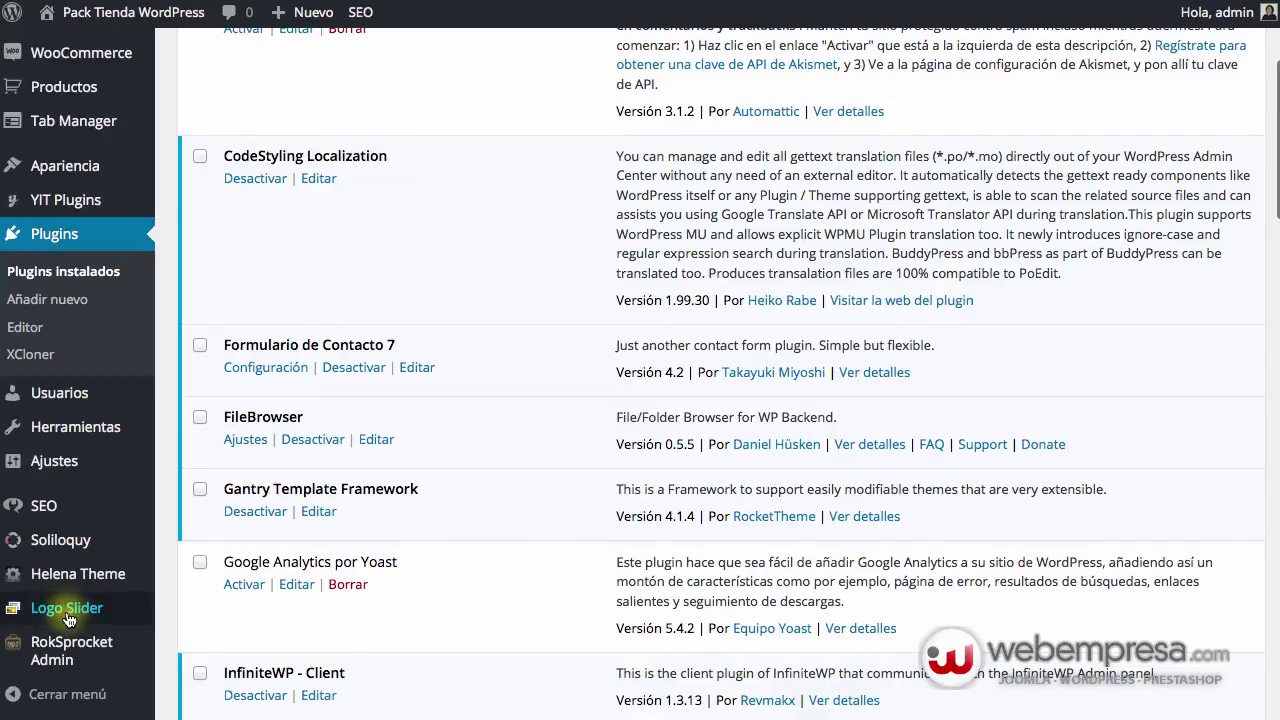
pyautogui.click(66, 610)
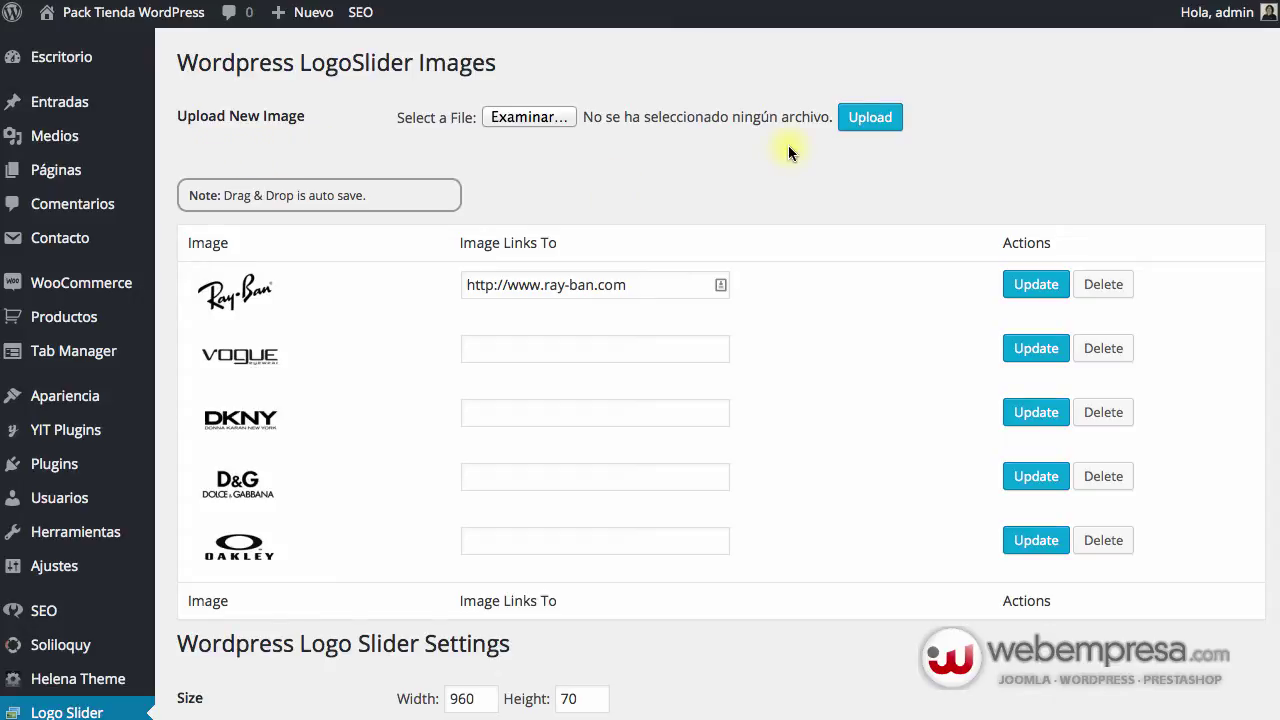
# Examine the logo image rows with their links and the size, images per slide, background colour and new-window settings.
pyautogui.scroll(-2, 293, 207)
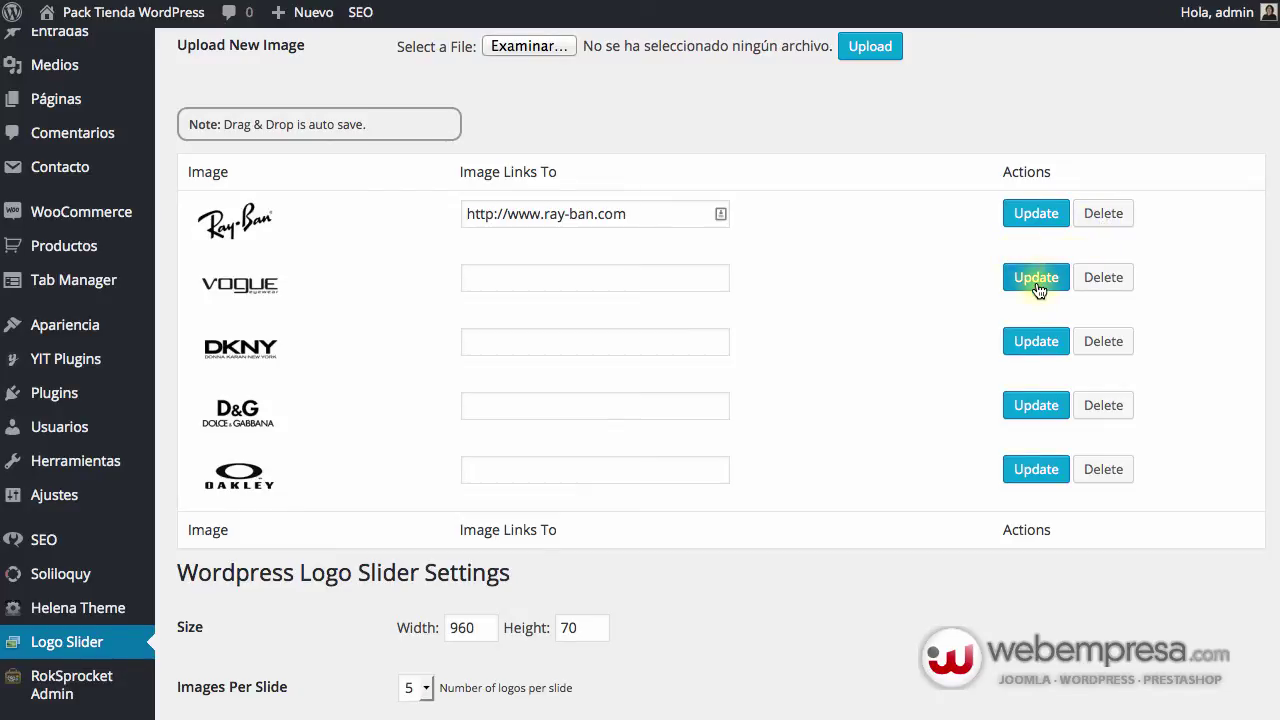
pyautogui.scroll(-5, 700, 330)
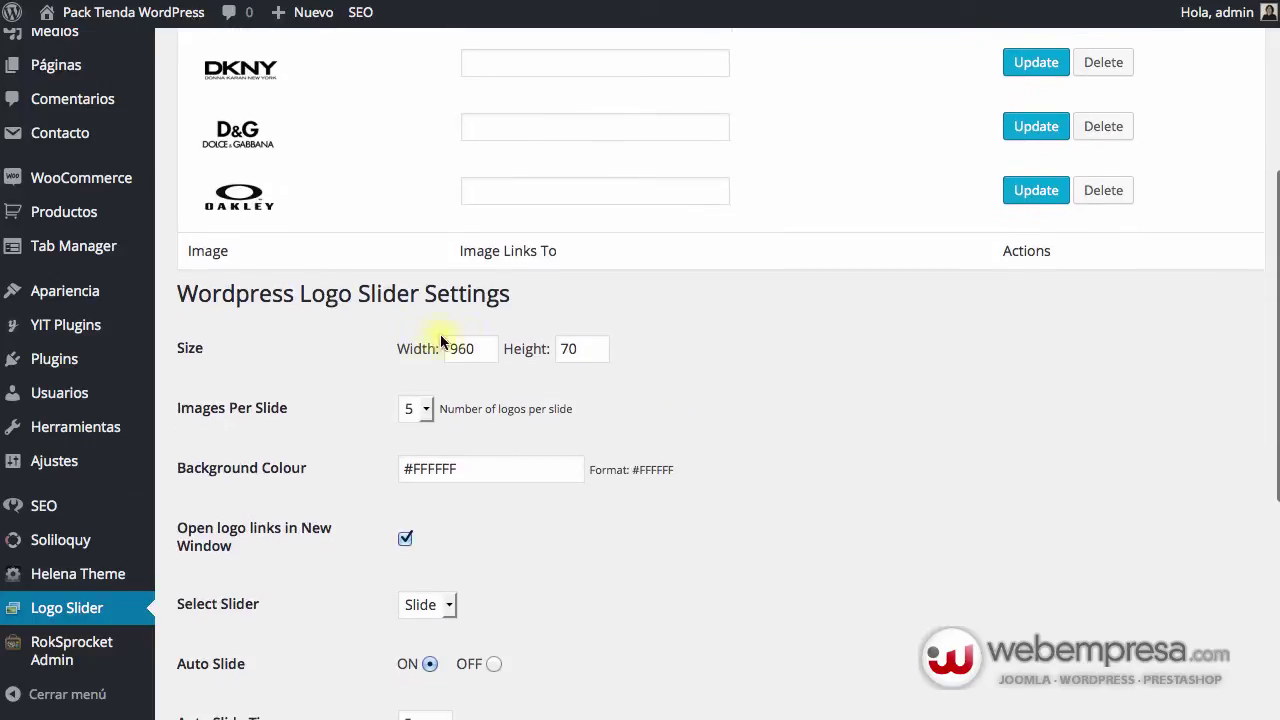
pyautogui.scroll(-1, 285, 324)
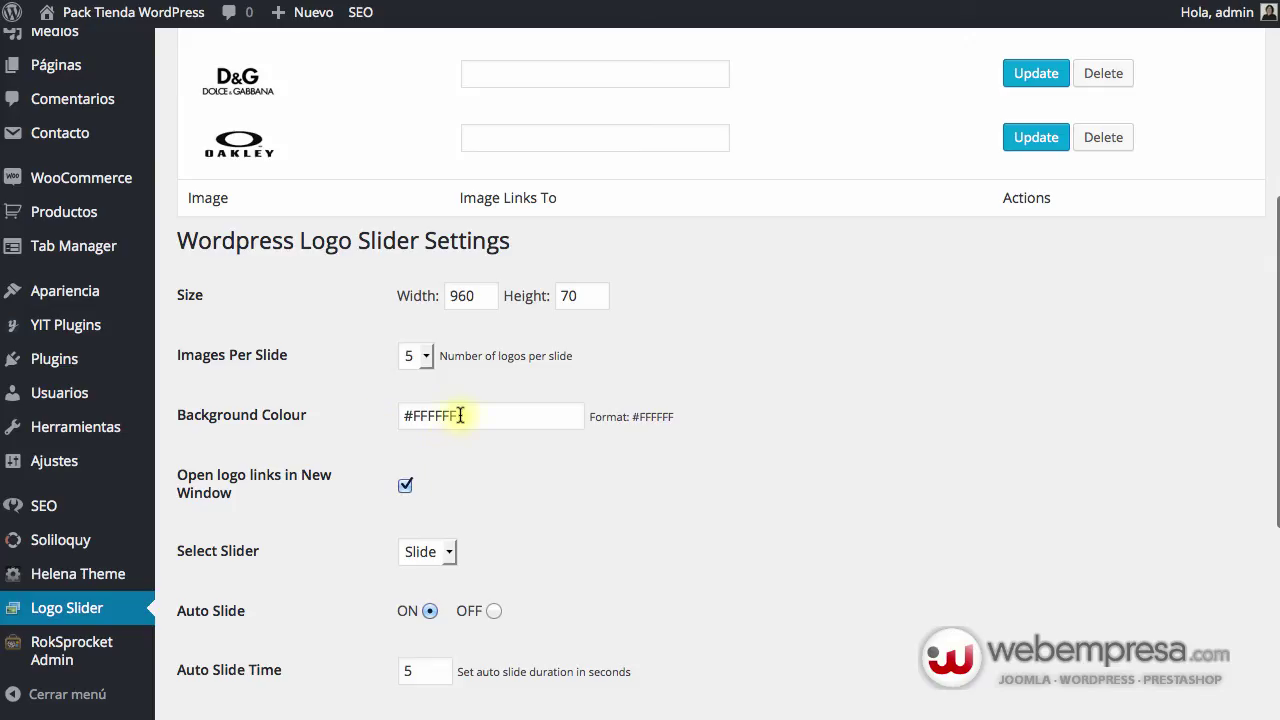
pyautogui.scroll(-1, 321, 450)
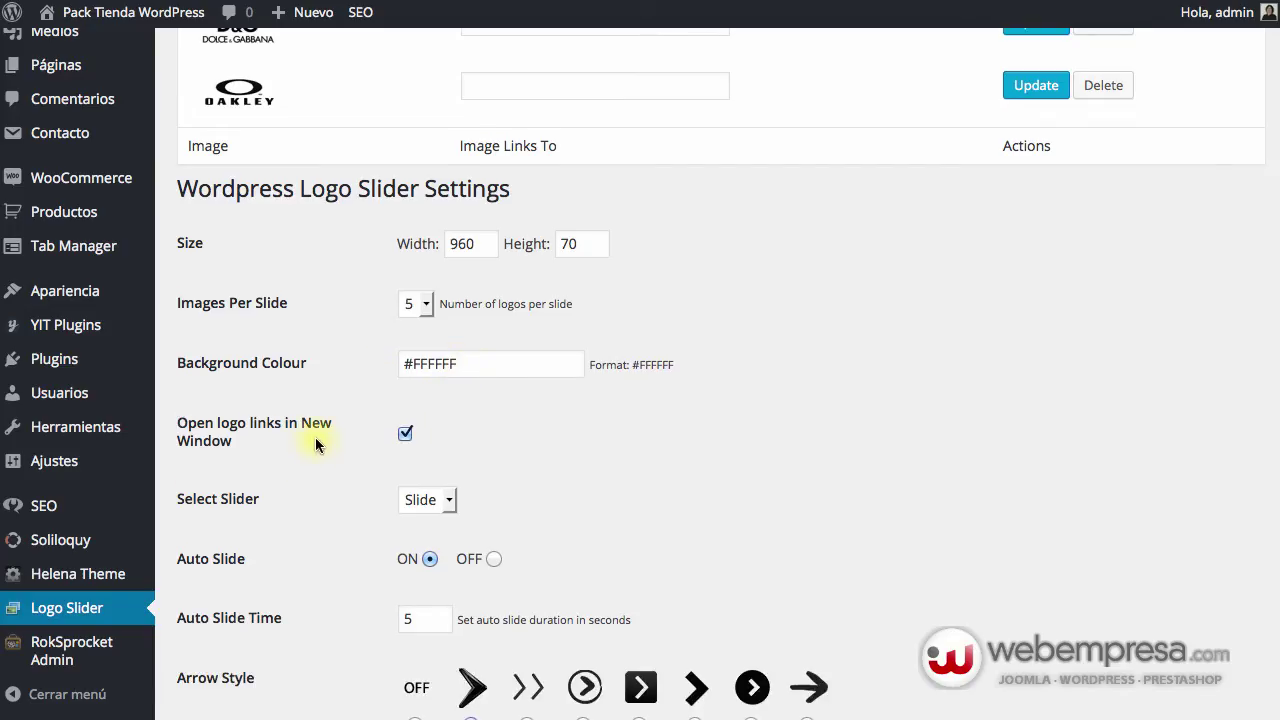
pyautogui.scroll(2, 651, 501)
pyautogui.scroll(-1, 651, 501)
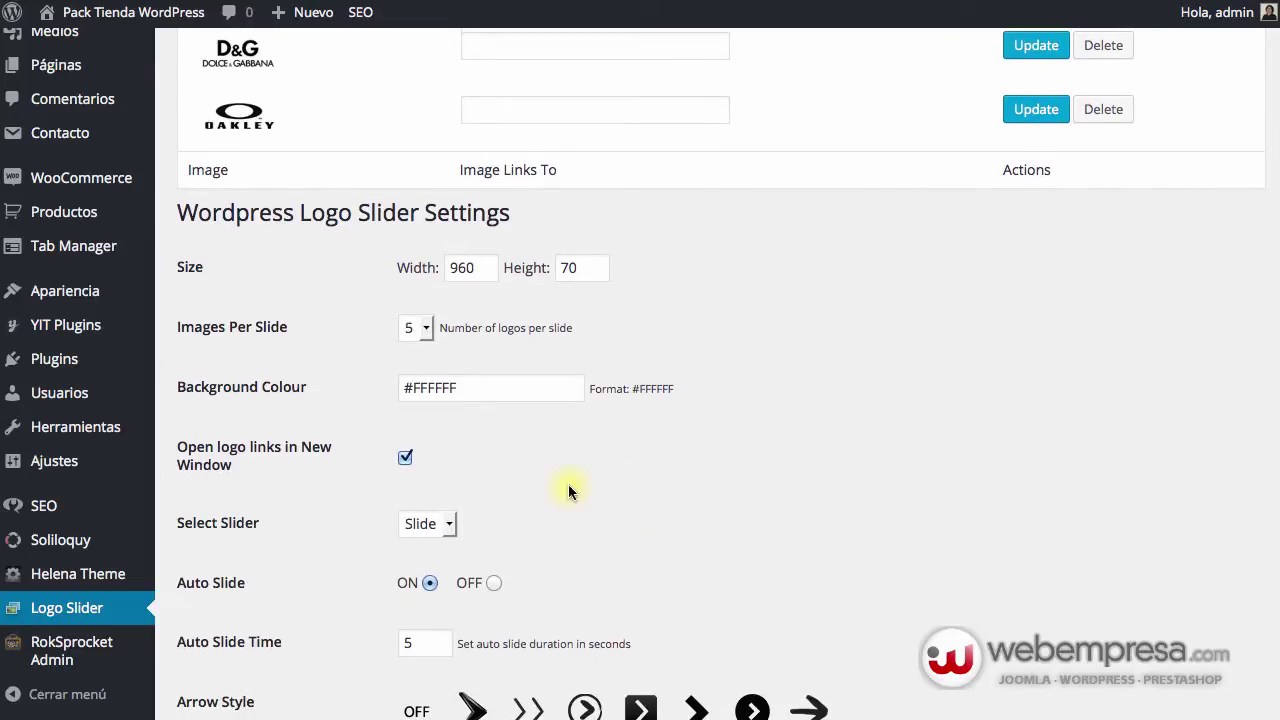
pyautogui.scroll(-5, 568, 484)
# Examine the slider type options, auto slide time, arrow styles and custom CSS field of the logo slider.
pyautogui.click(446, 266)
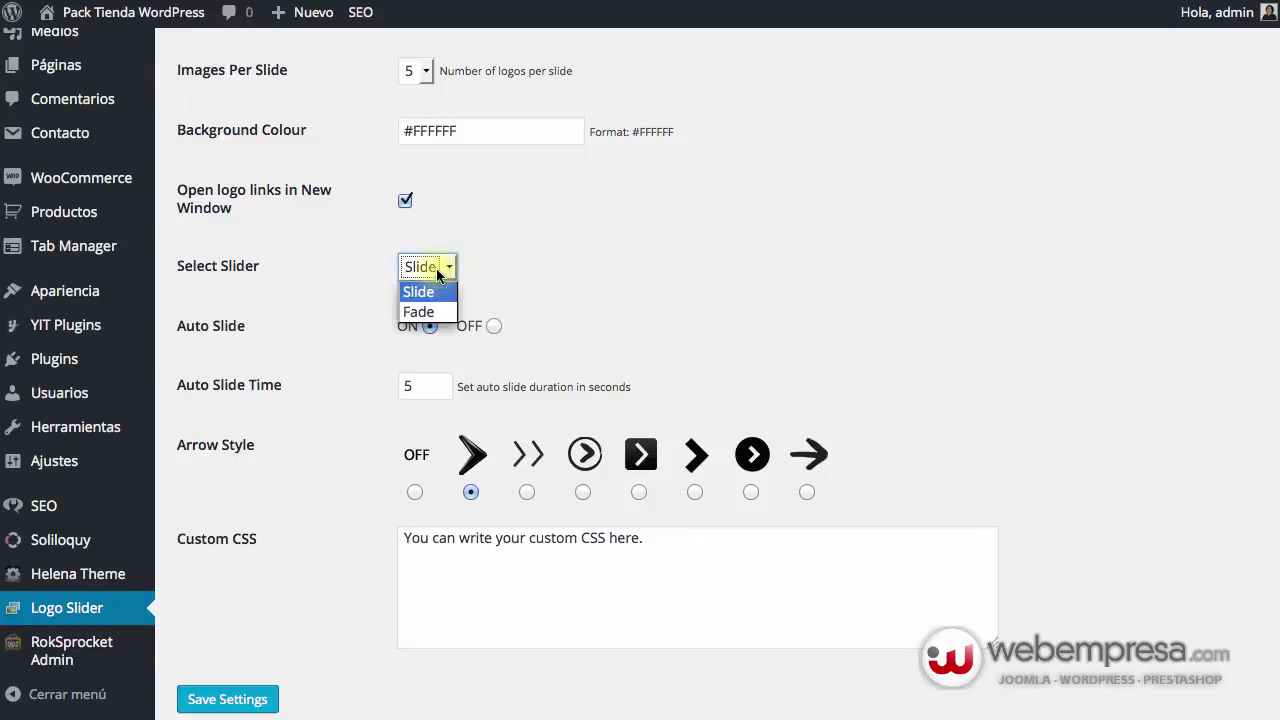
pyautogui.scroll(1, 512, 287)
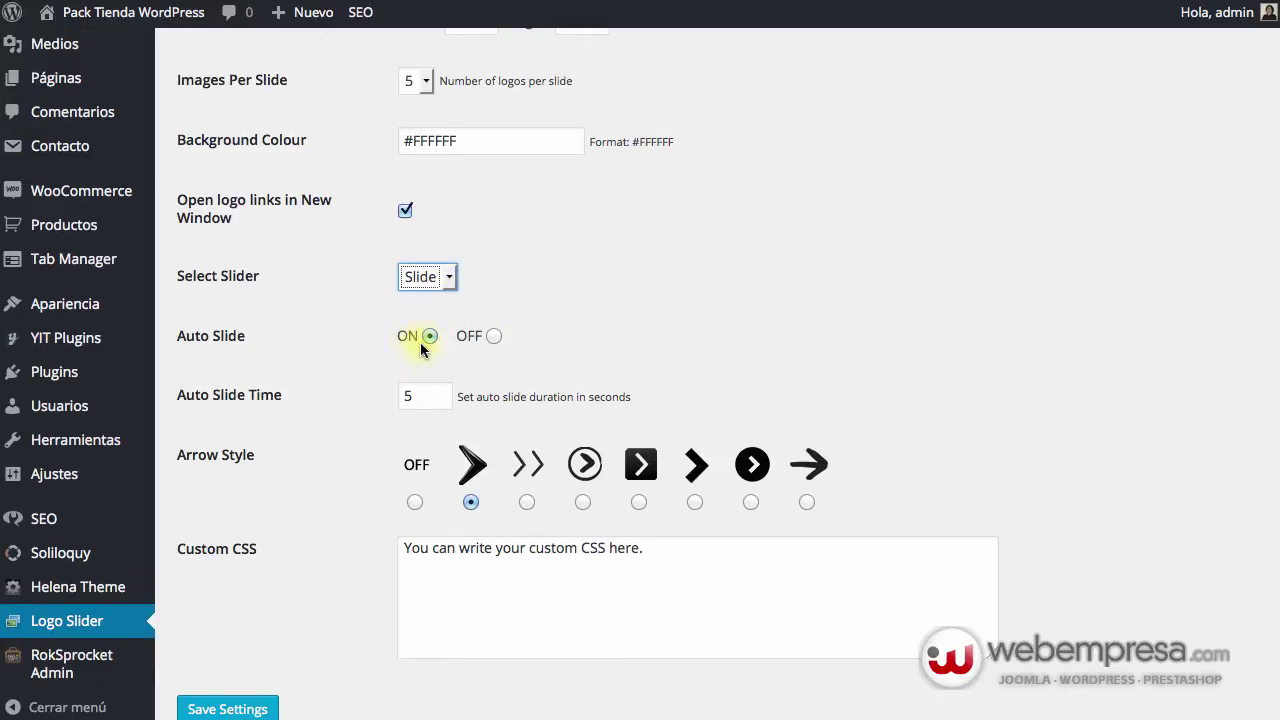
pyautogui.doubleClick(410, 397)
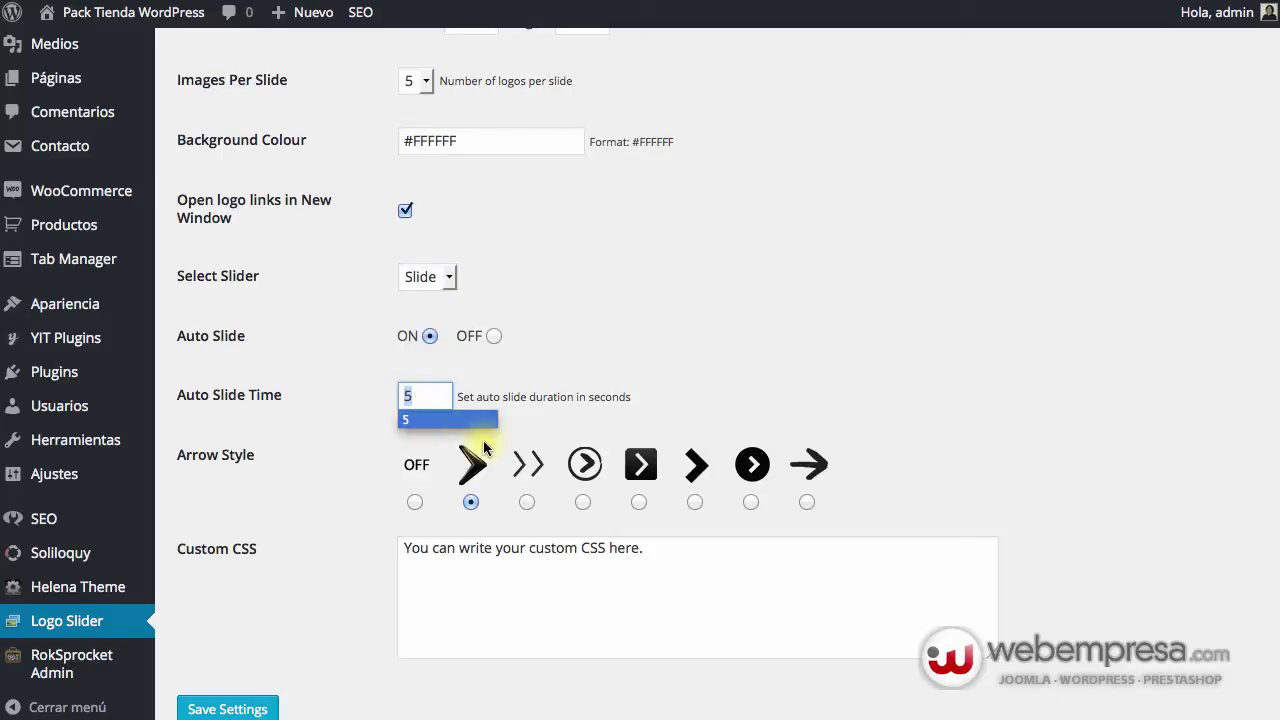
pyautogui.click(518, 432)
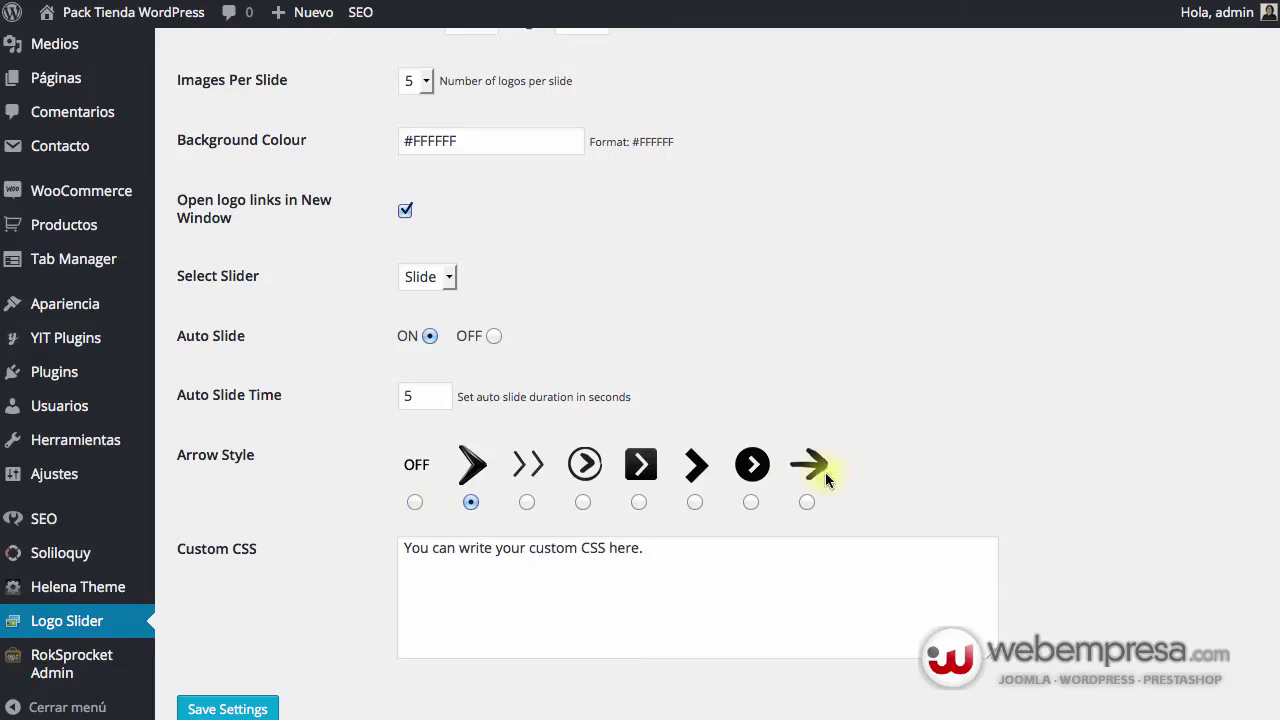
pyautogui.scroll(-1, 760, 490)
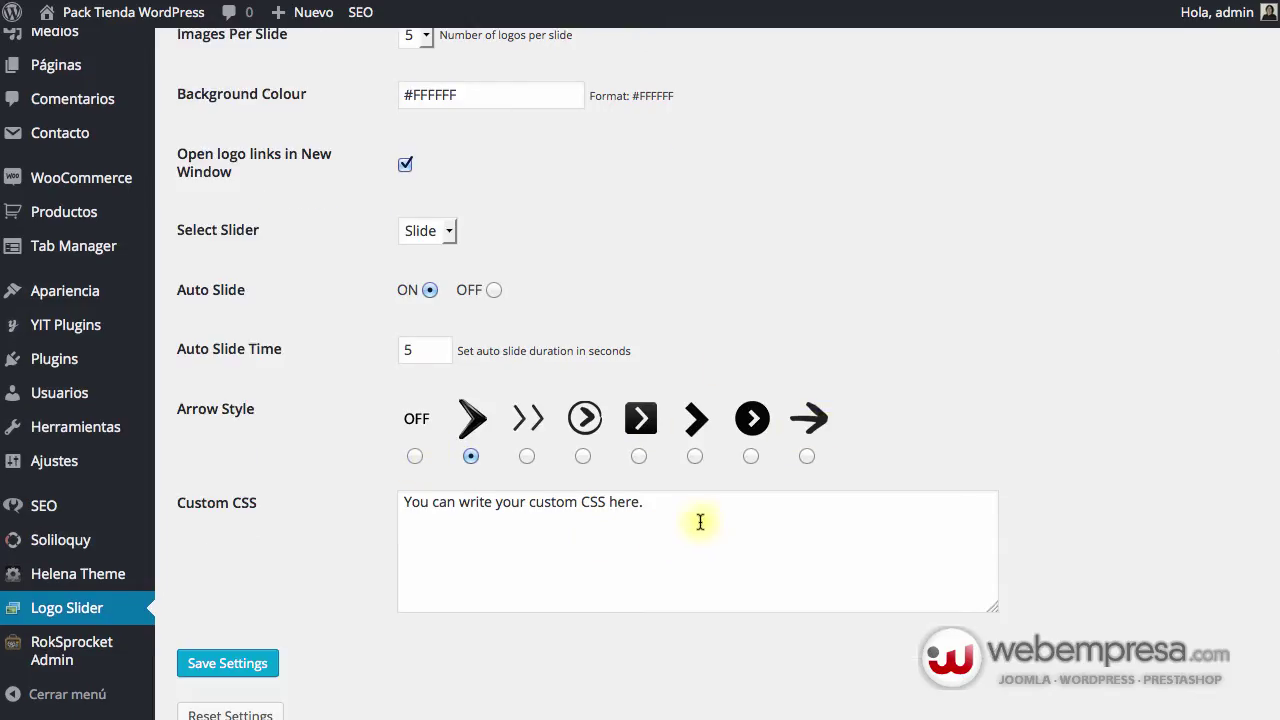
pyautogui.click(664, 528)
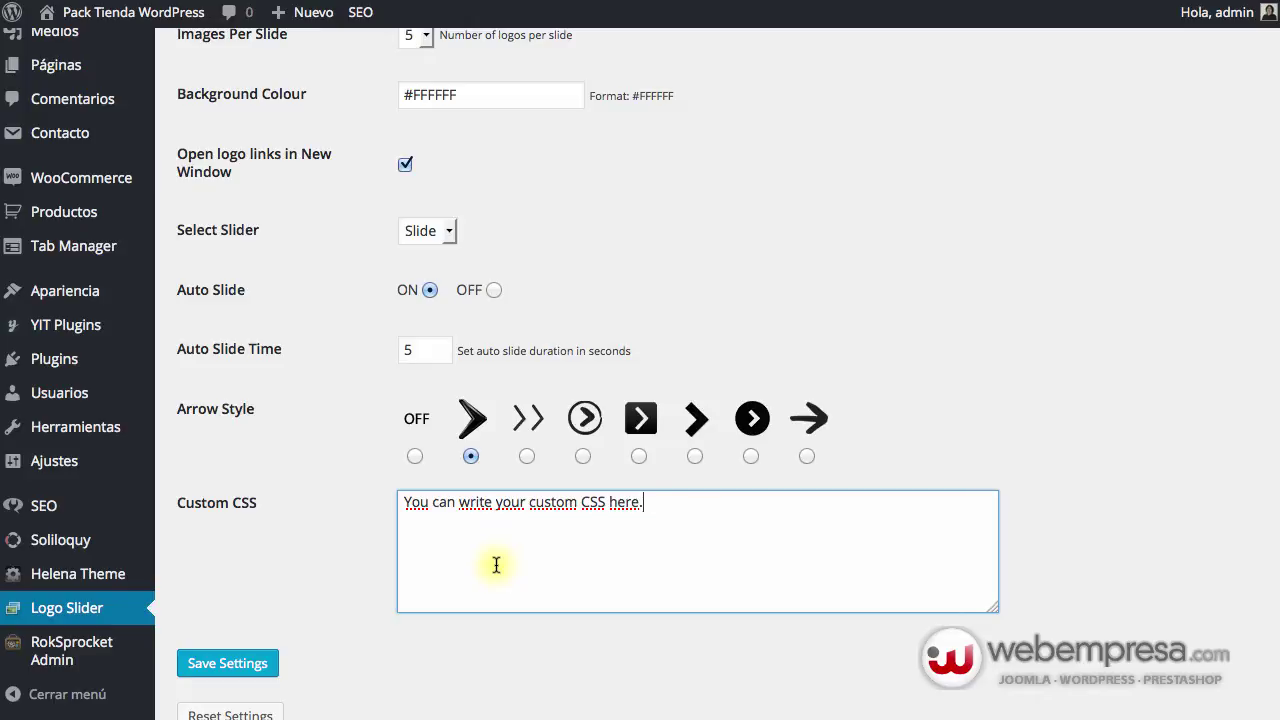
pyautogui.scroll(-2, 495, 563)
# Reorder the logos to Vogue, Oakley, DKNY, Ray-Ban, D&G and save the logo slider settings.
pyautogui.scroll(15, 495, 563)
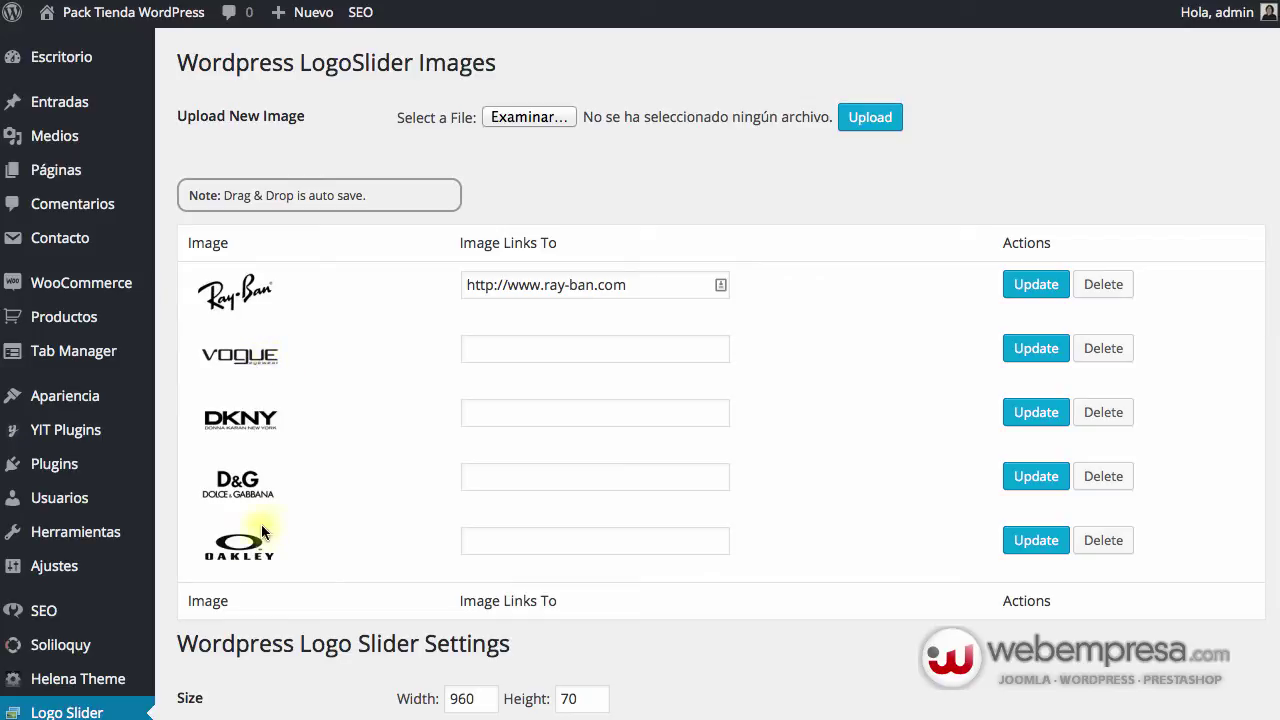
pyautogui.moveTo(262, 532); pyautogui.dragTo(242, 395)
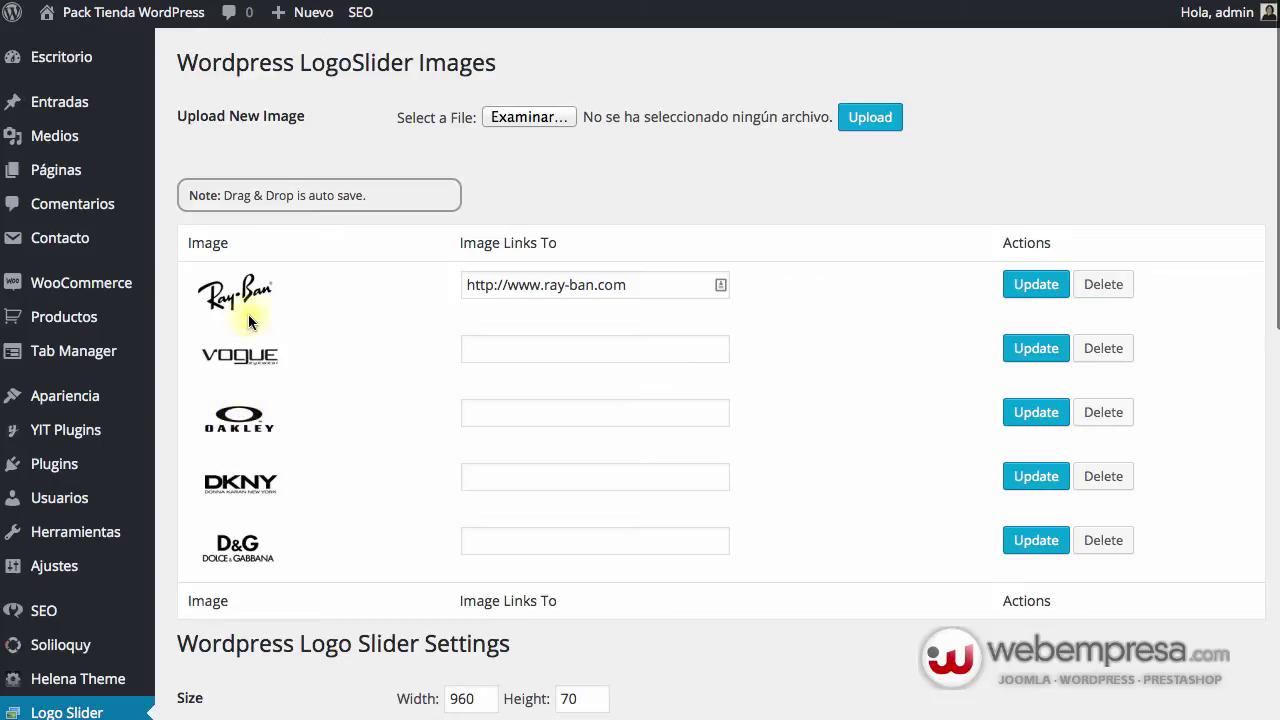
pyautogui.moveTo(248, 316); pyautogui.dragTo(244, 481)
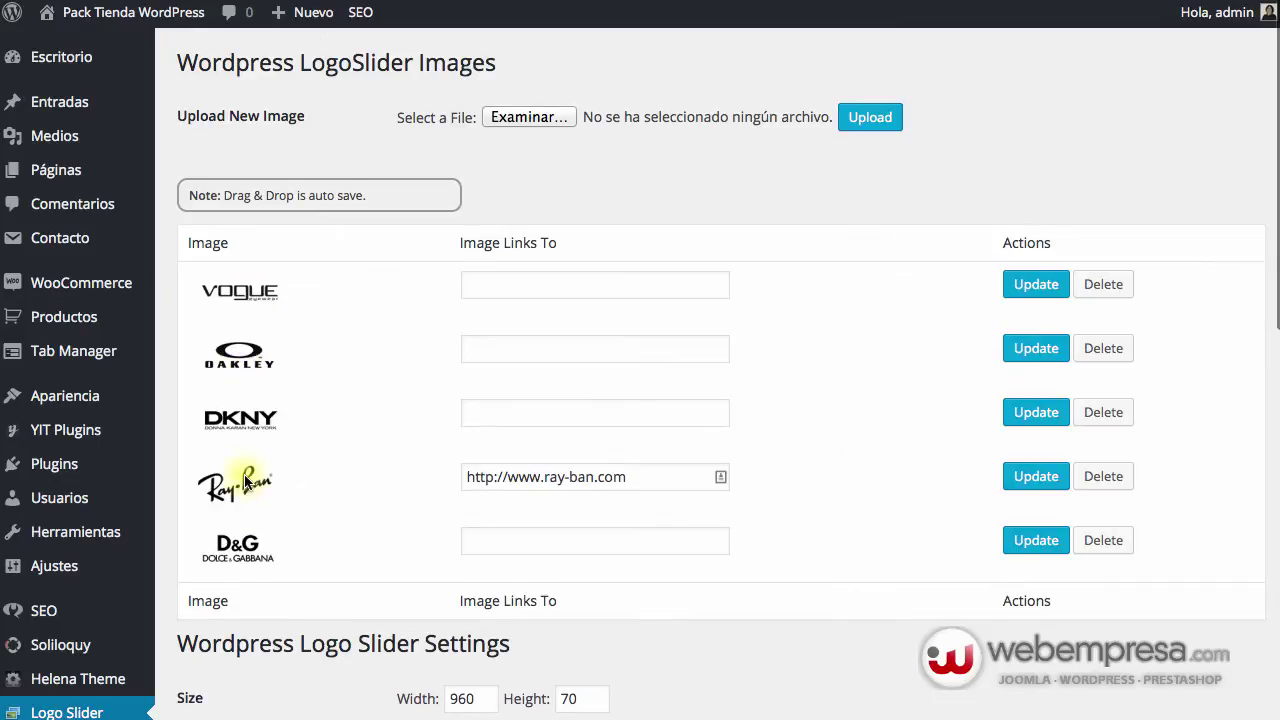
pyautogui.scroll(-10, 437, 346)
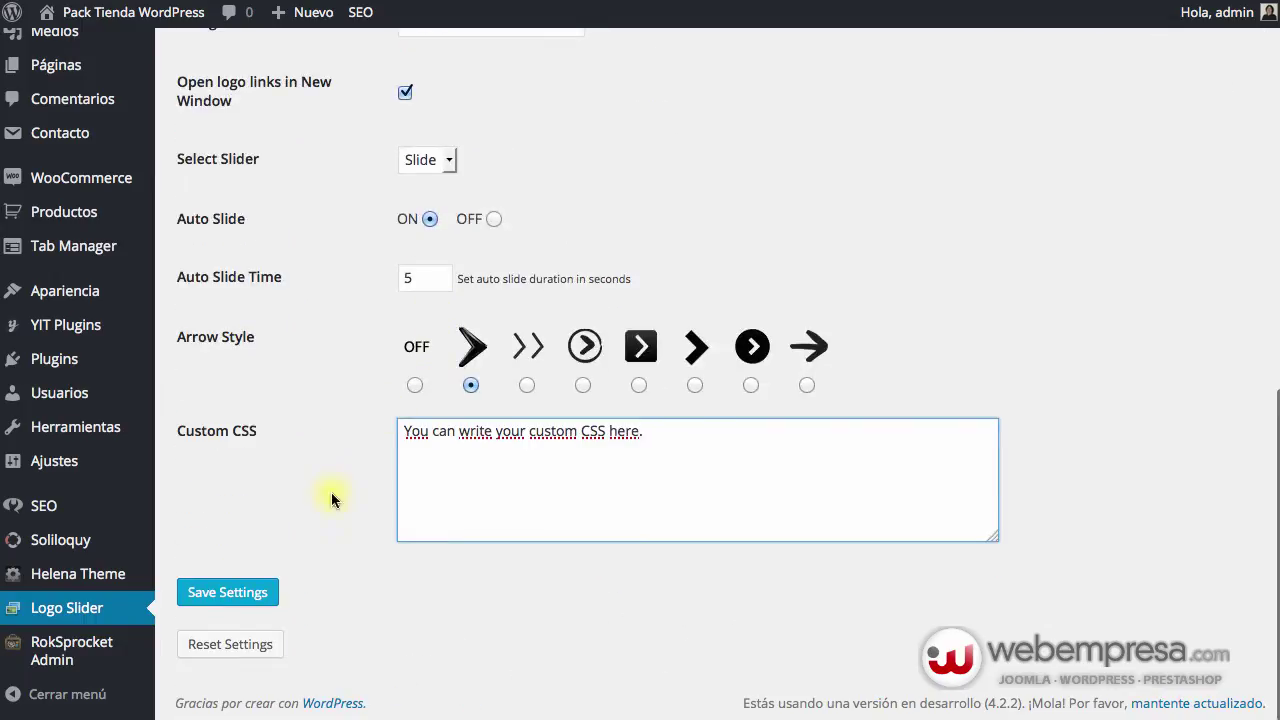
pyautogui.click(240, 593)
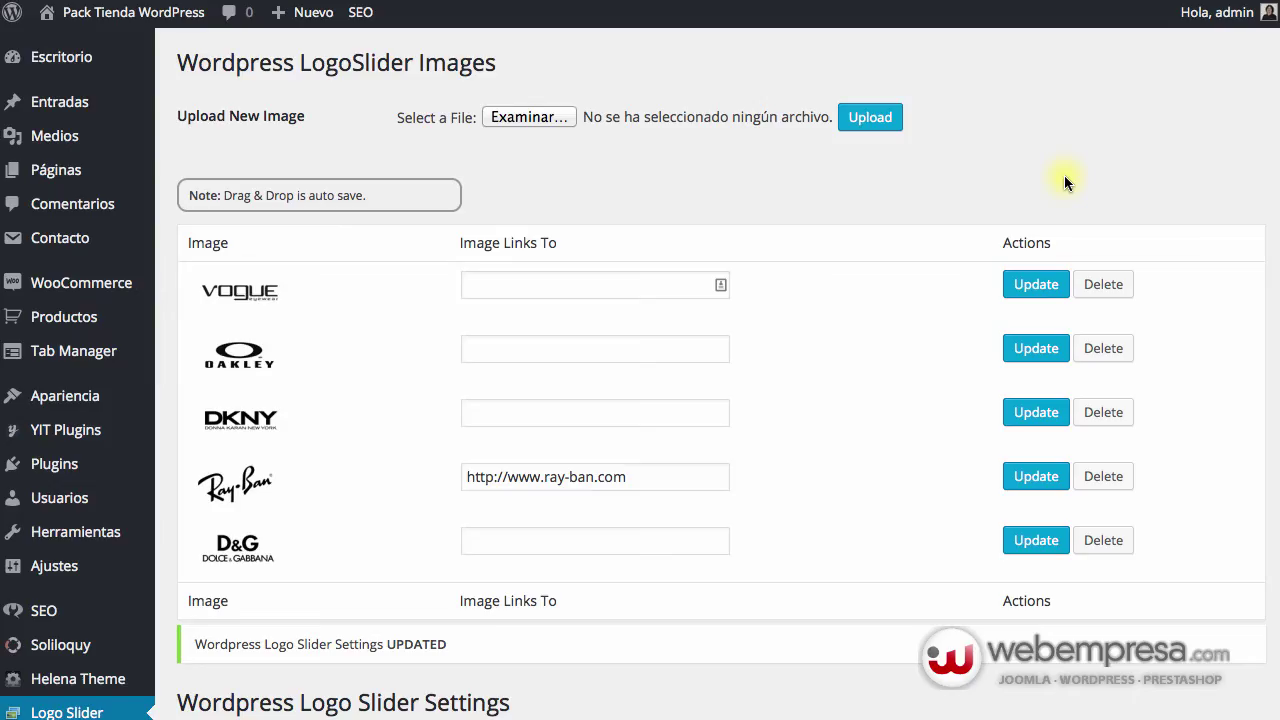
# Open the theme's widget areas and load the Inicio override in place of the default settings.
pyautogui.scroll(-2, 1063, 175)
pyautogui.moveTo(86, 294)
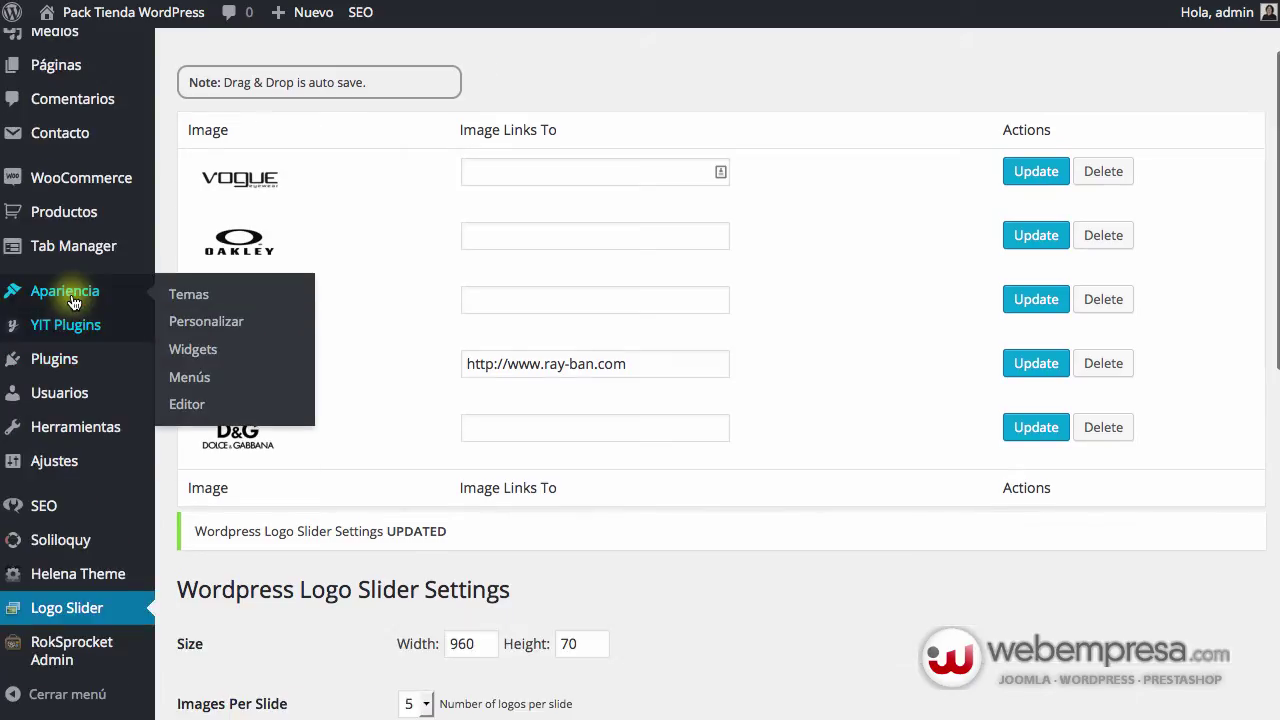
pyautogui.click(193, 350)
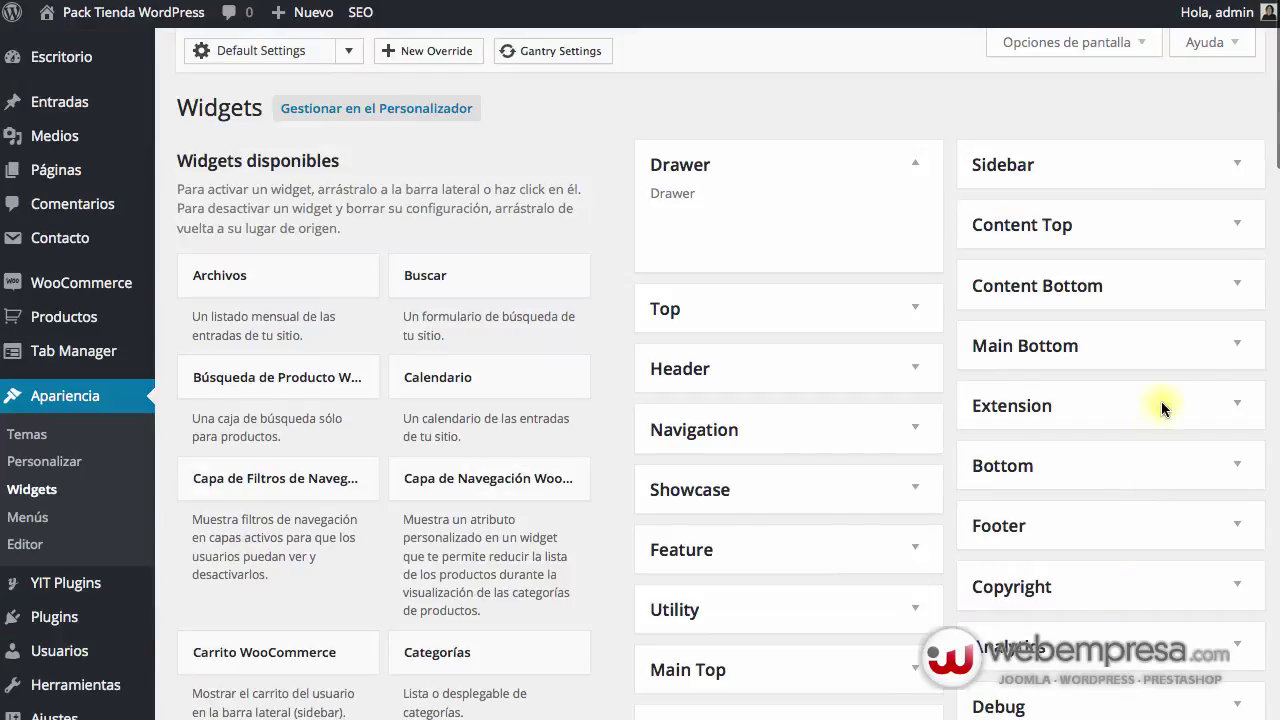
pyautogui.click(349, 50)
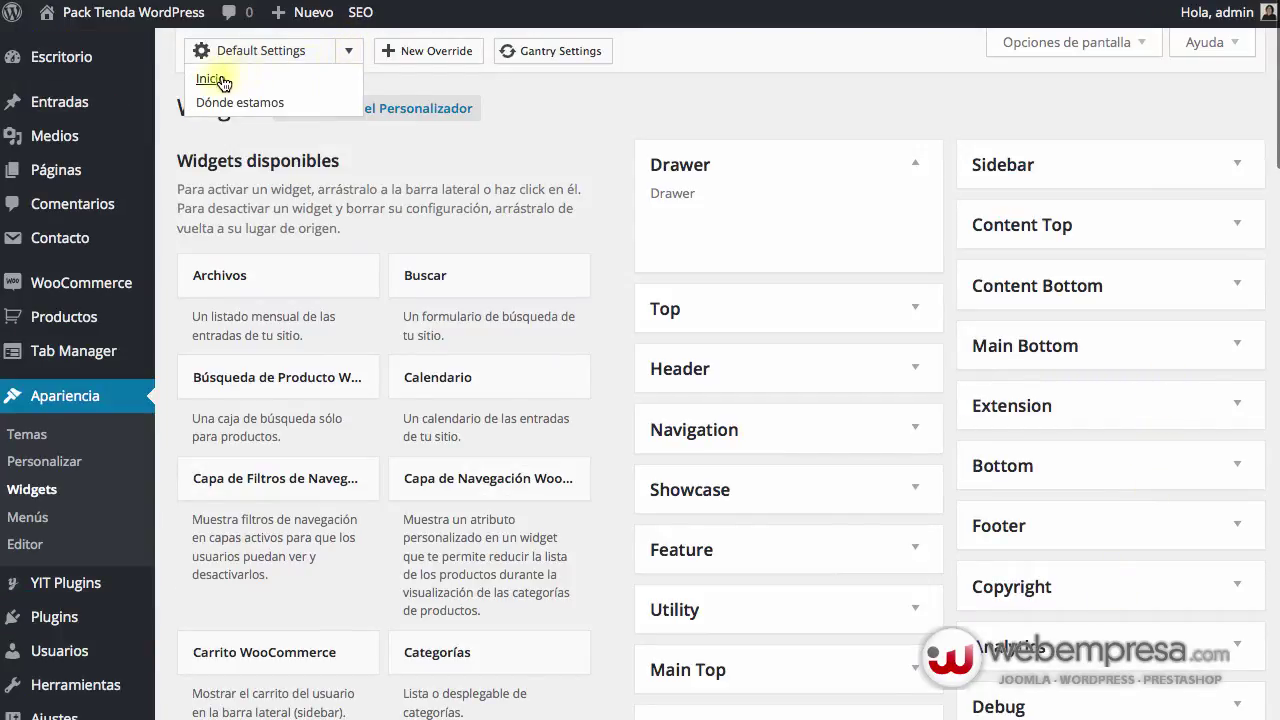
pyautogui.click(486, 149)
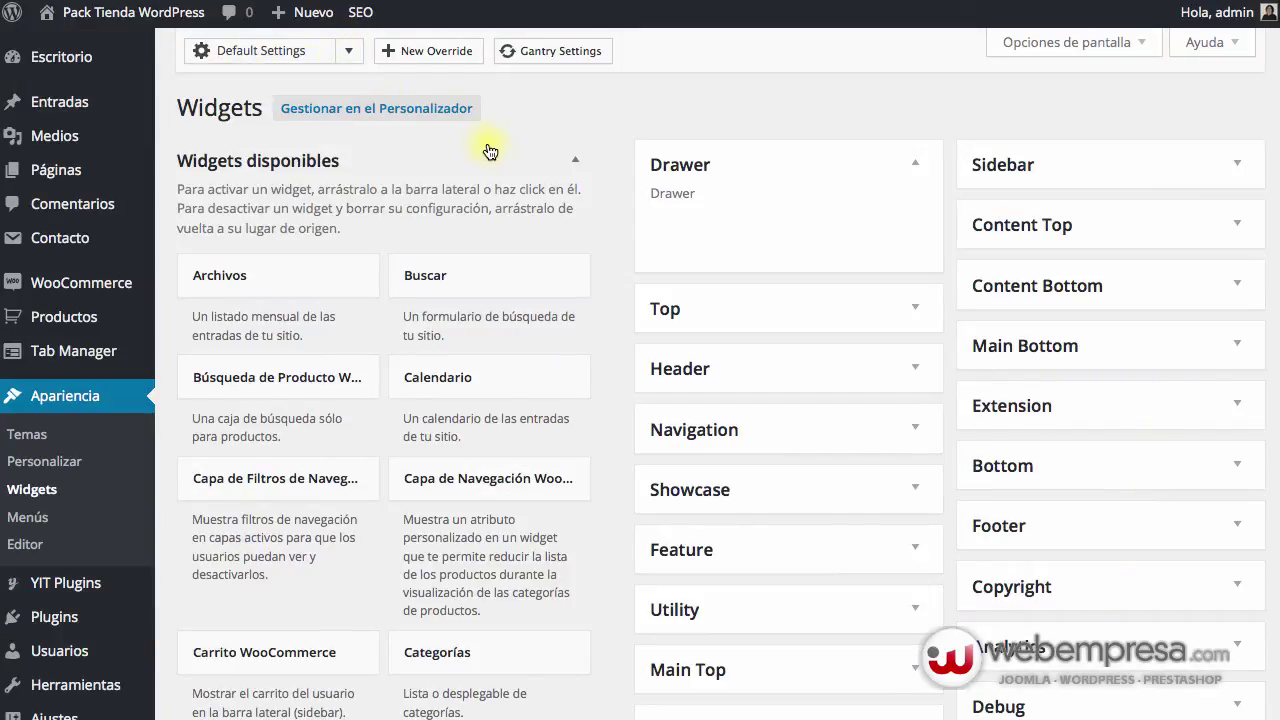
# In the Bottom area's "Nuestras marcas:" text widget, replace the image HTML with the shortcode [logo-slider] and save the widget.
pyautogui.scroll(-2, 490, 150)
pyautogui.click(1236, 362)
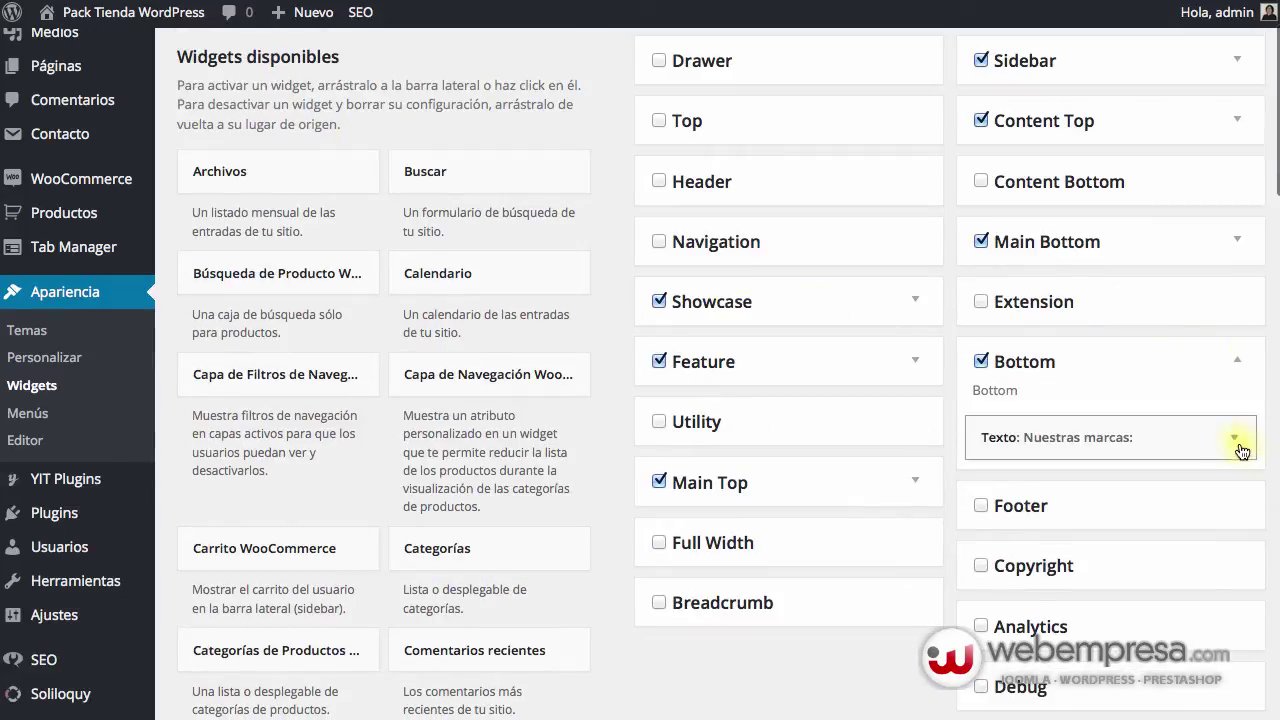
pyautogui.click(1236, 440)
pyautogui.scroll(-4, 1040, 350)
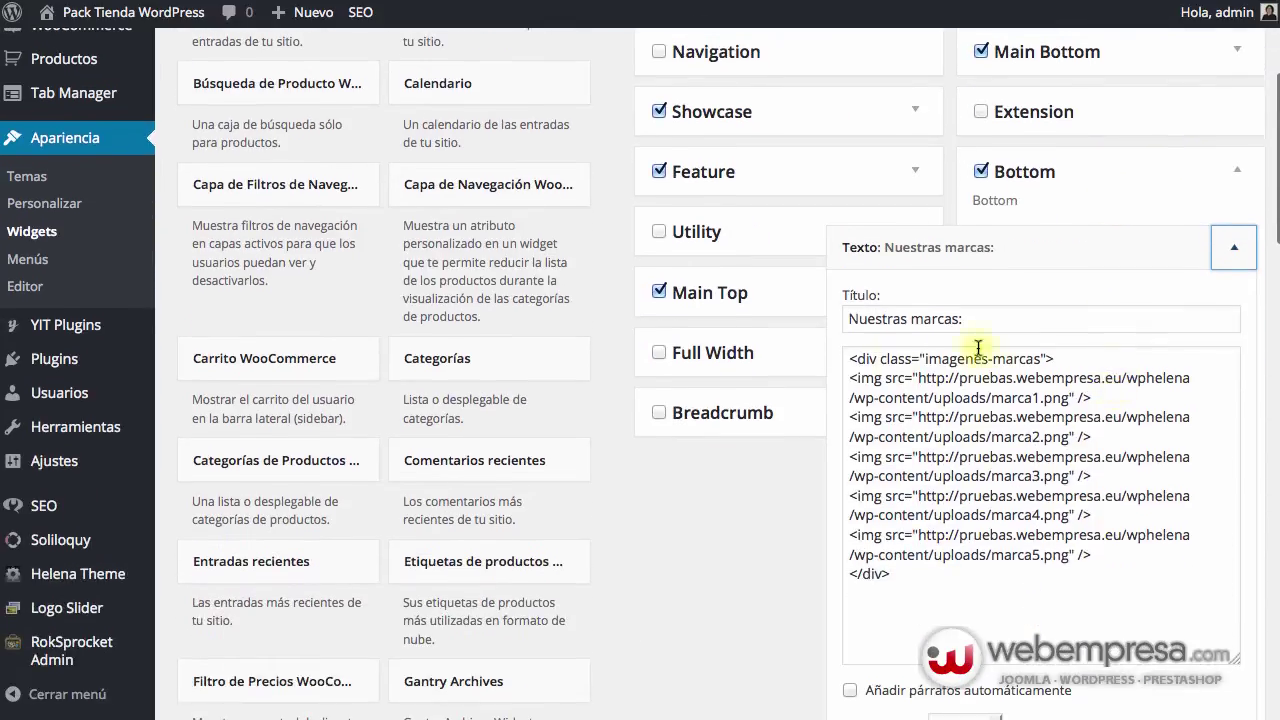
pyautogui.moveTo(928, 583); pyautogui.dragTo(754, 243)
pyautogui.press('BackSpace')
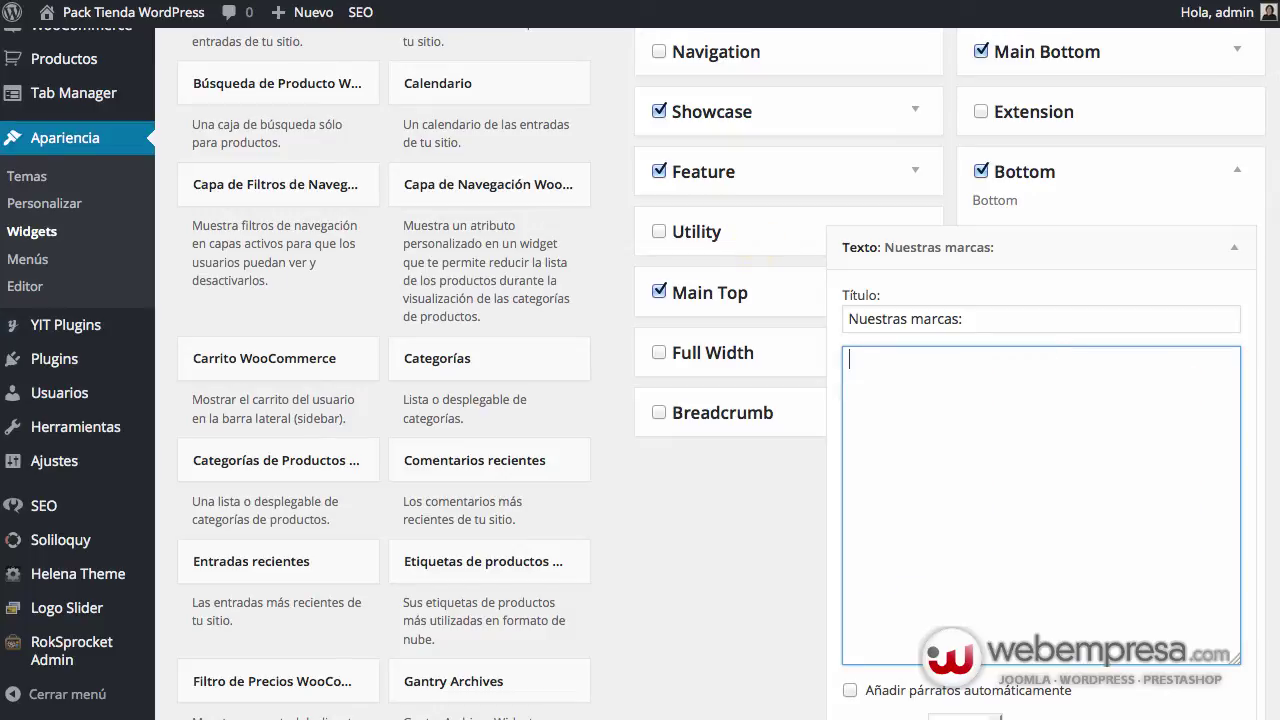
pyautogui.write('[logo-slider]')
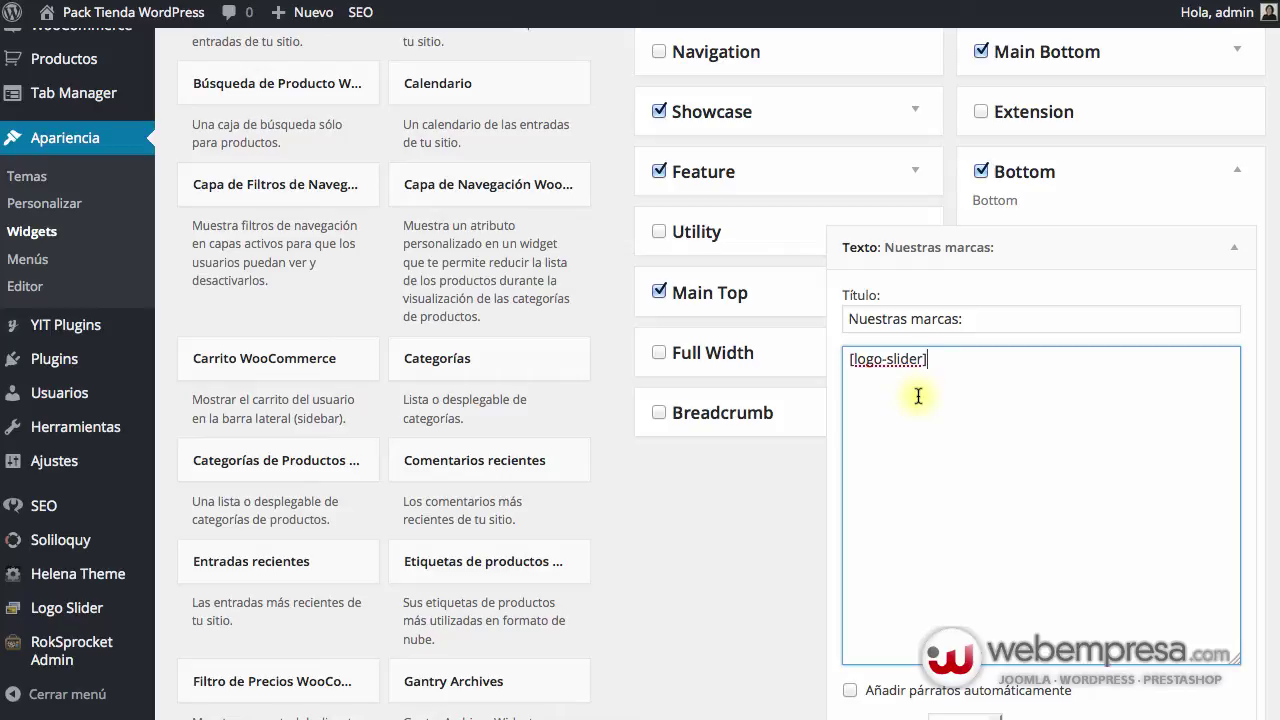
pyautogui.scroll(-5, 918, 396)
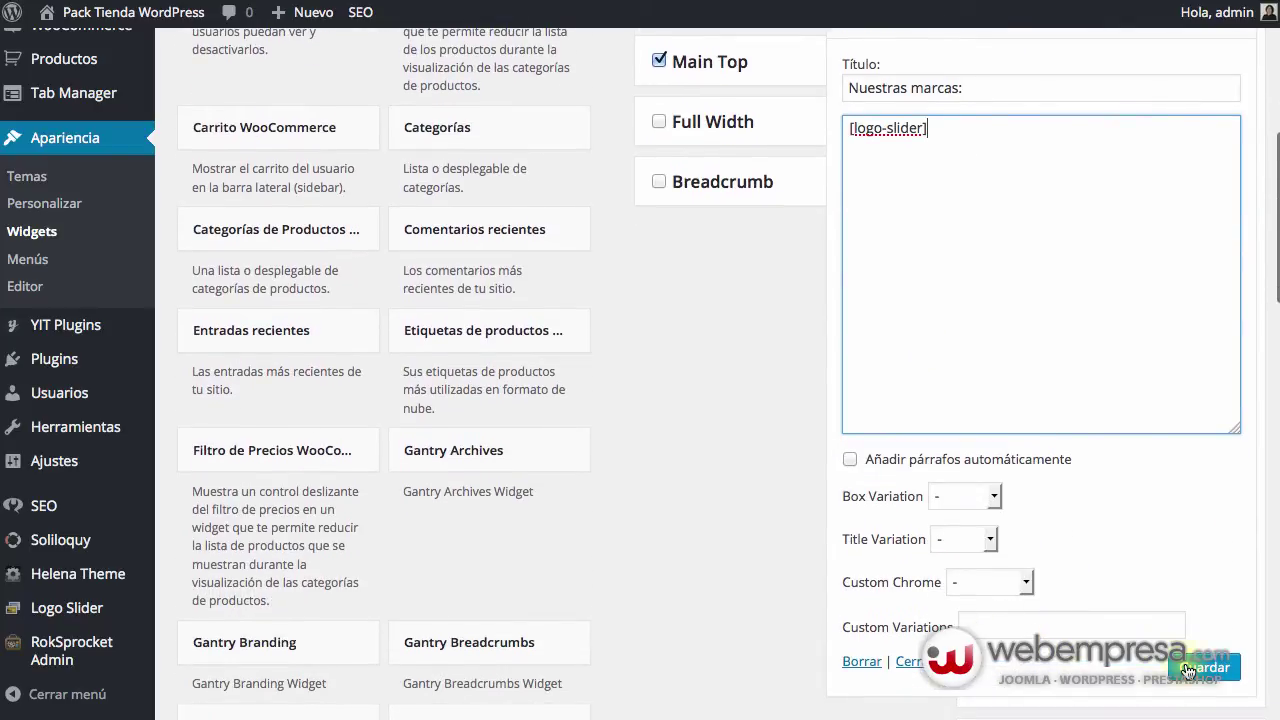
pyautogui.click(1188, 667)
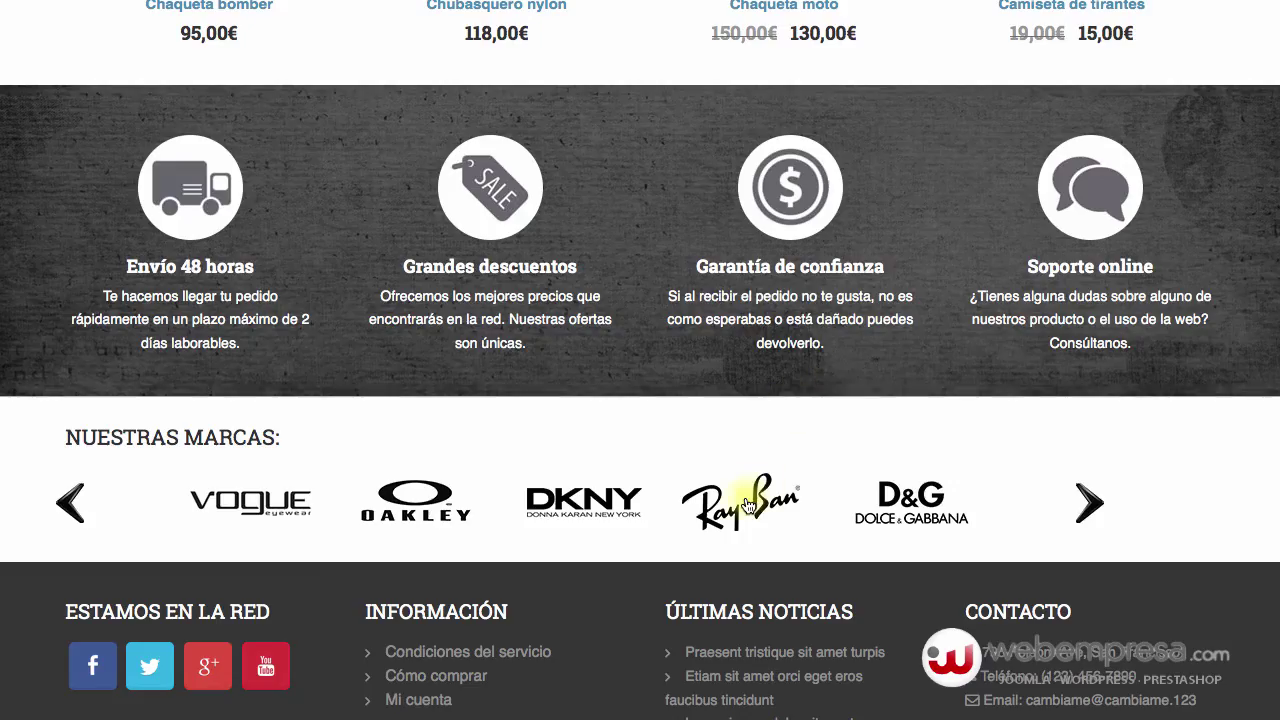
# Test the Ray-Ban logo's link in the home page carousel and dismiss the cookie notice on the Ray-Ban site.
pyautogui.click(748, 505)
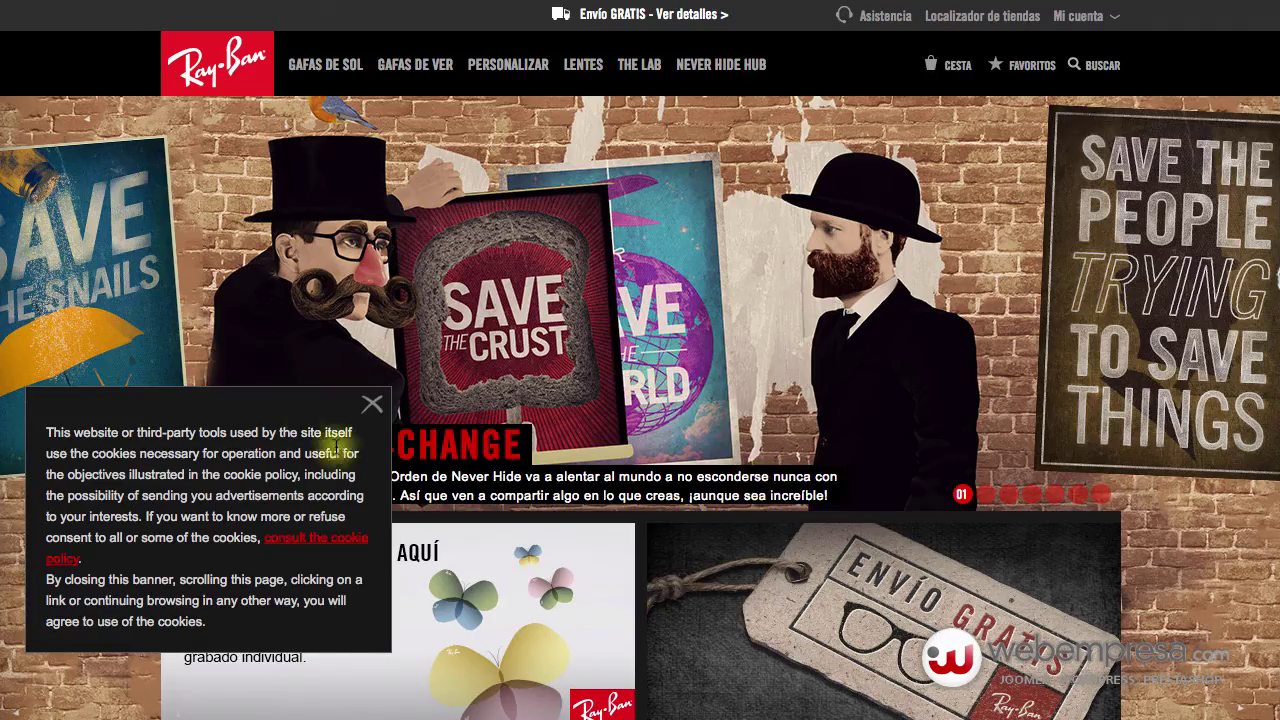
pyautogui.click(371, 403)
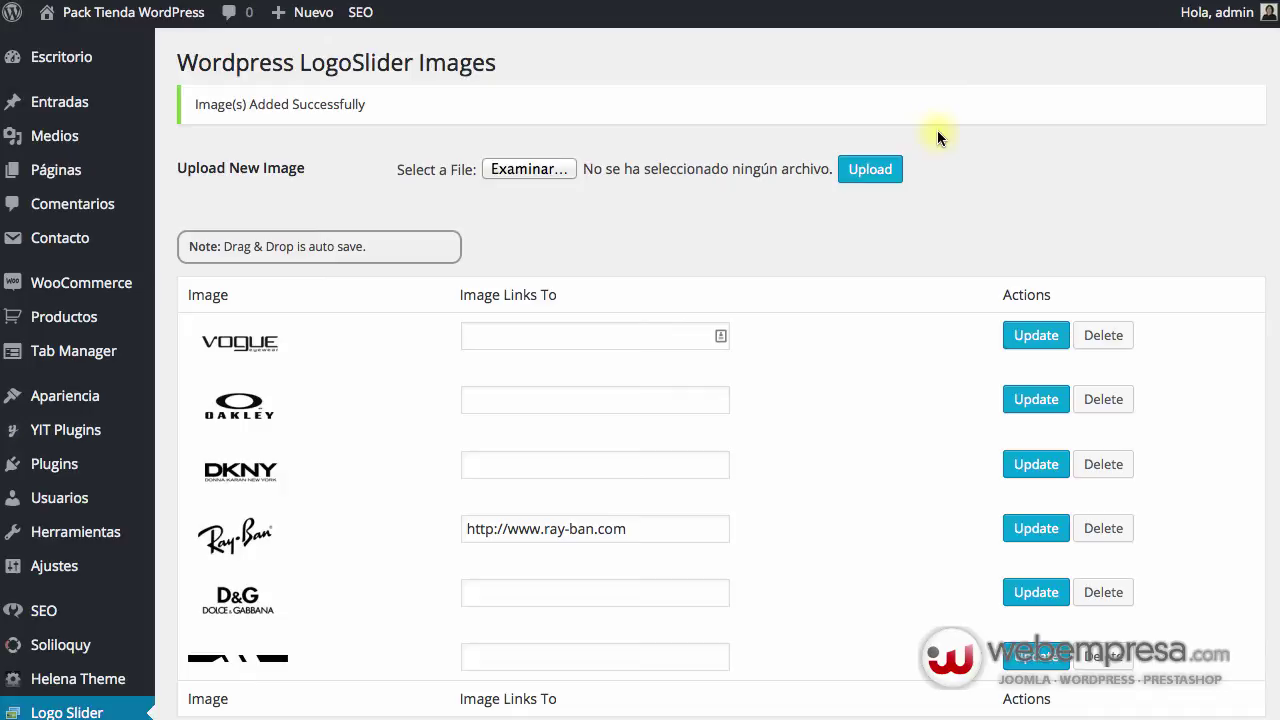
# Review the extended logo list, set the logo slider's width to 990, and save the settings.
pyautogui.moveTo(56, 145)
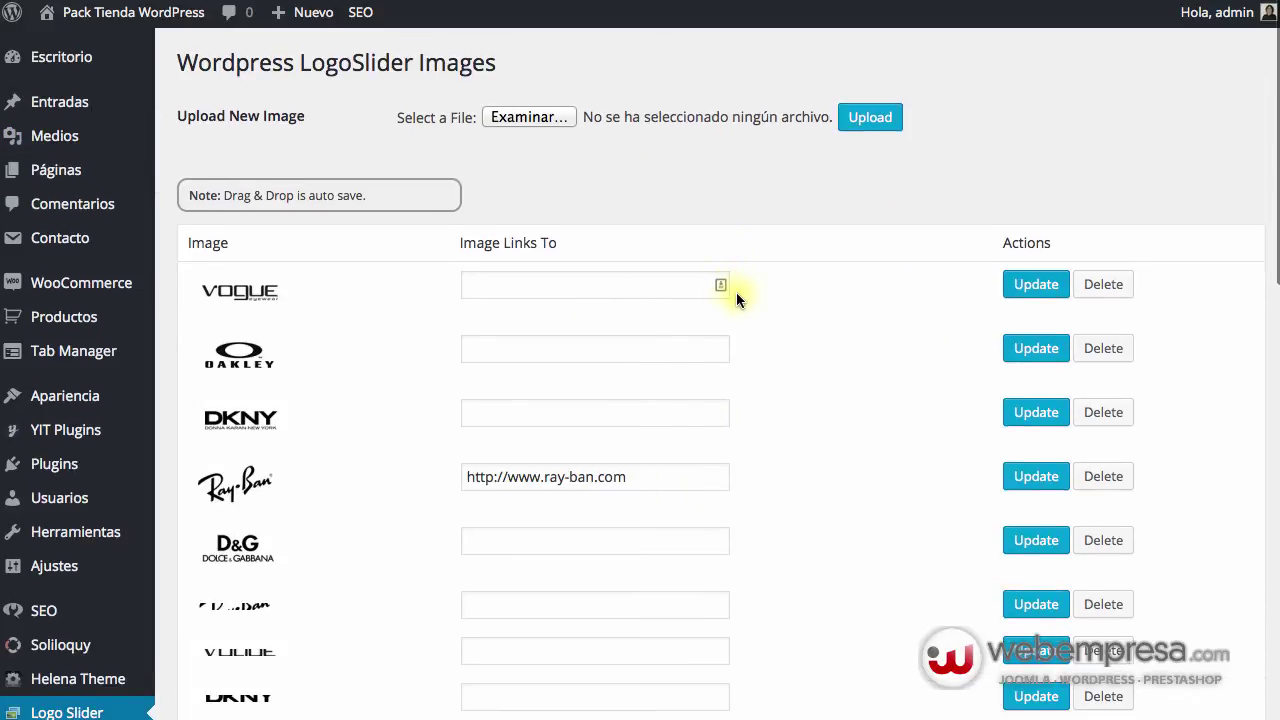
pyautogui.scroll(-5, 650, 370)
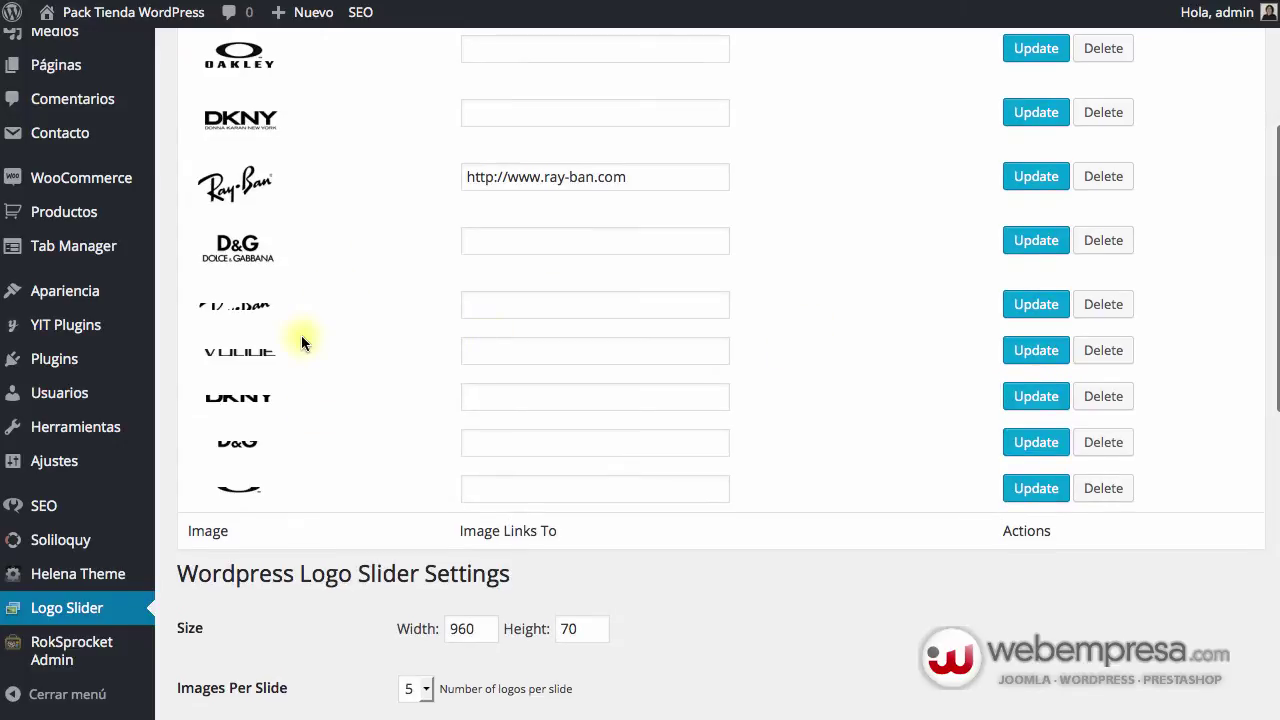
pyautogui.scroll(5, 301, 338)
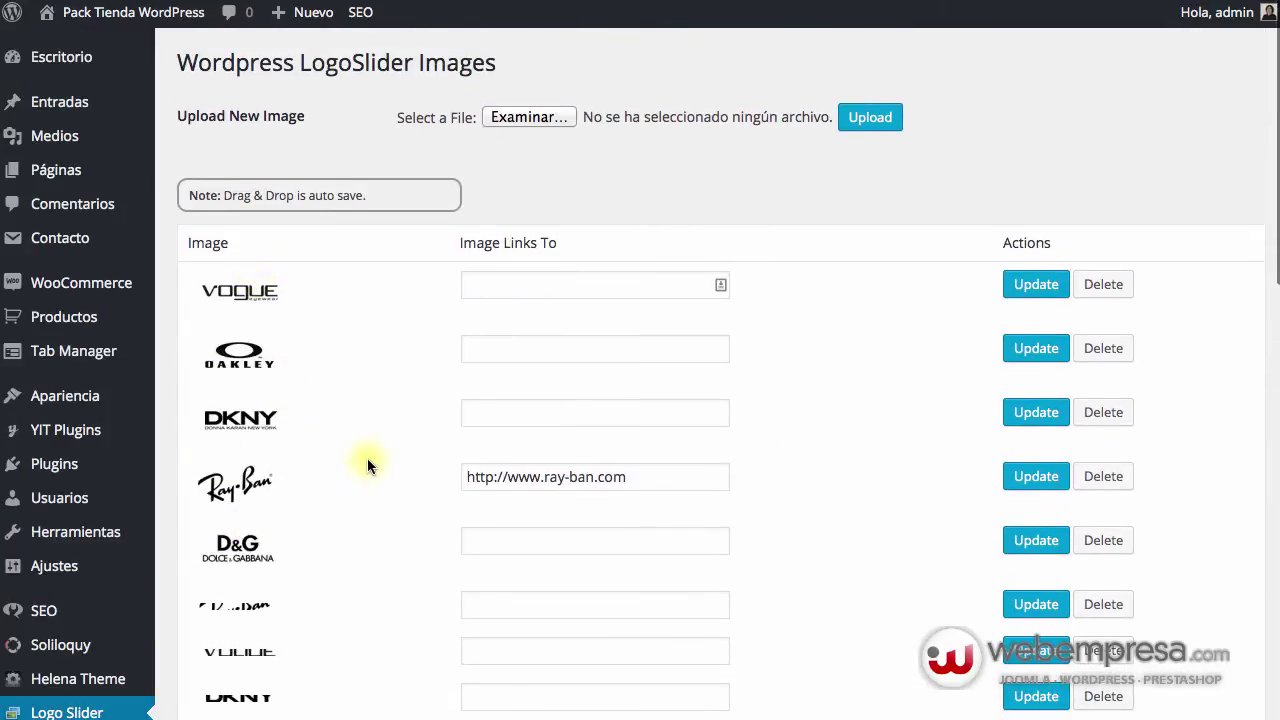
pyautogui.scroll(-5, 300, 431)
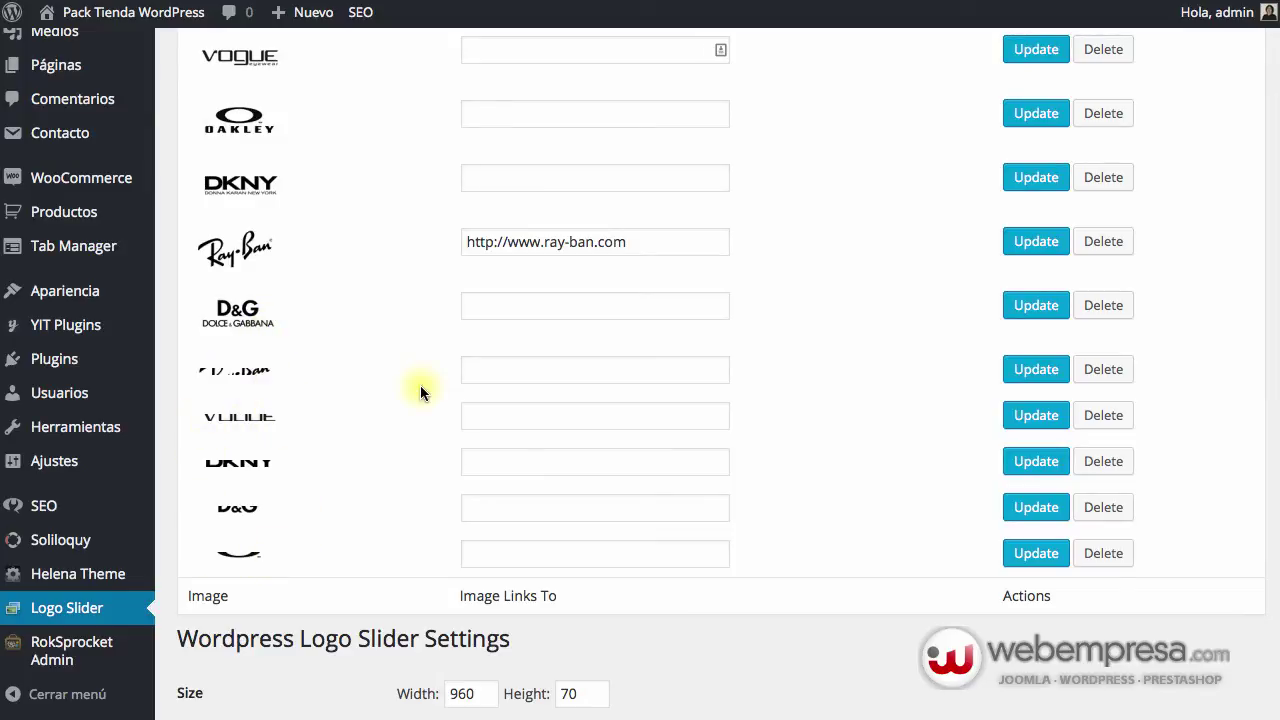
pyautogui.scroll(-1, 388, 397)
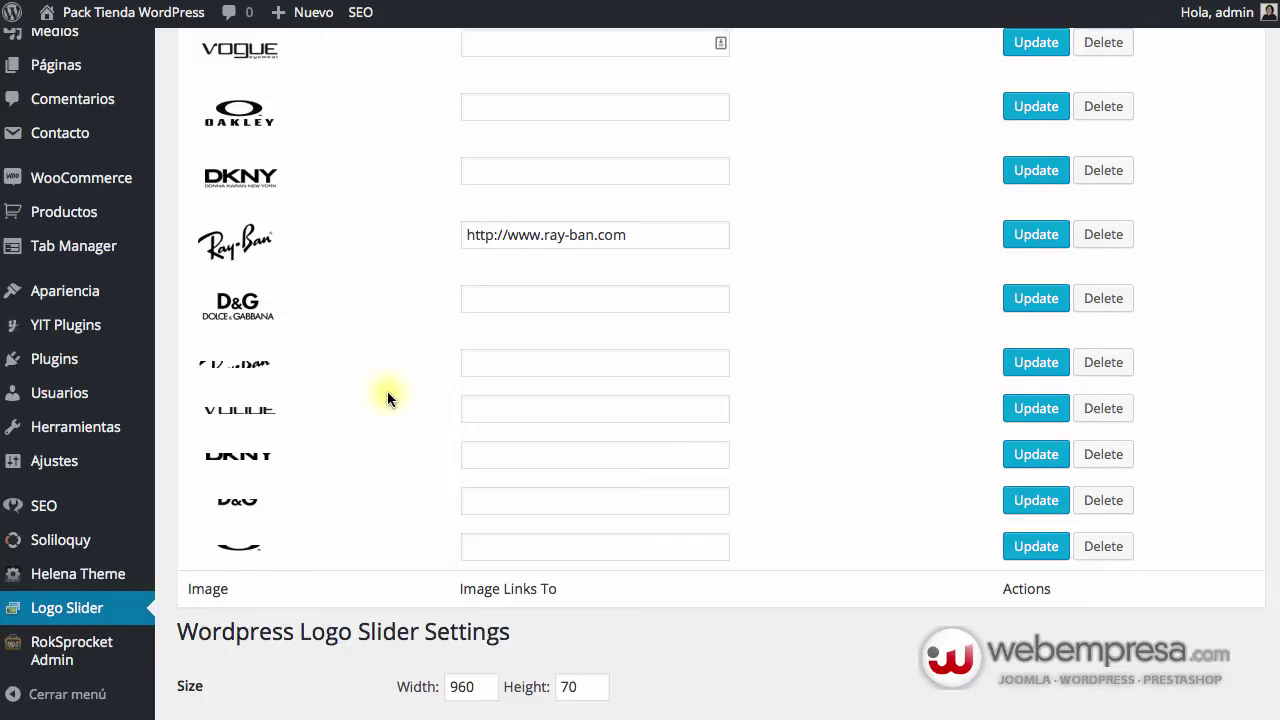
pyautogui.scroll(-5, 388, 398)
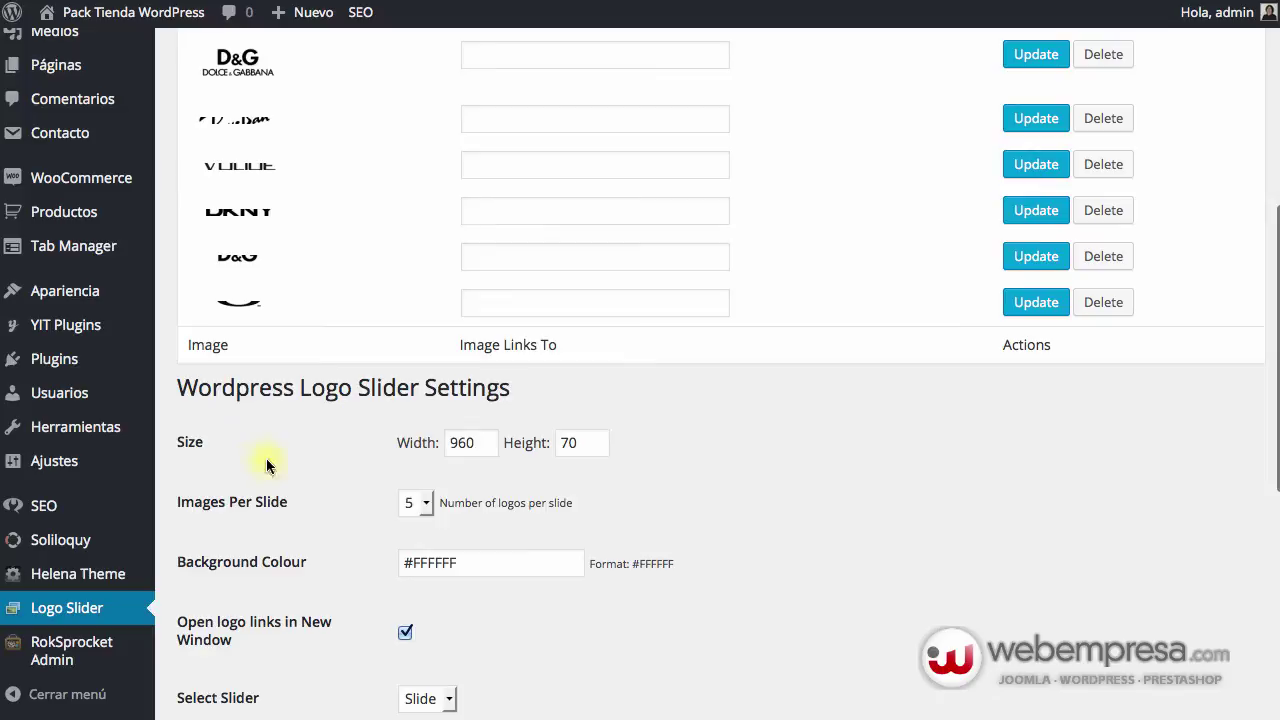
pyautogui.click(464, 443)
pyautogui.press('BackSpace')
pyautogui.write('9')
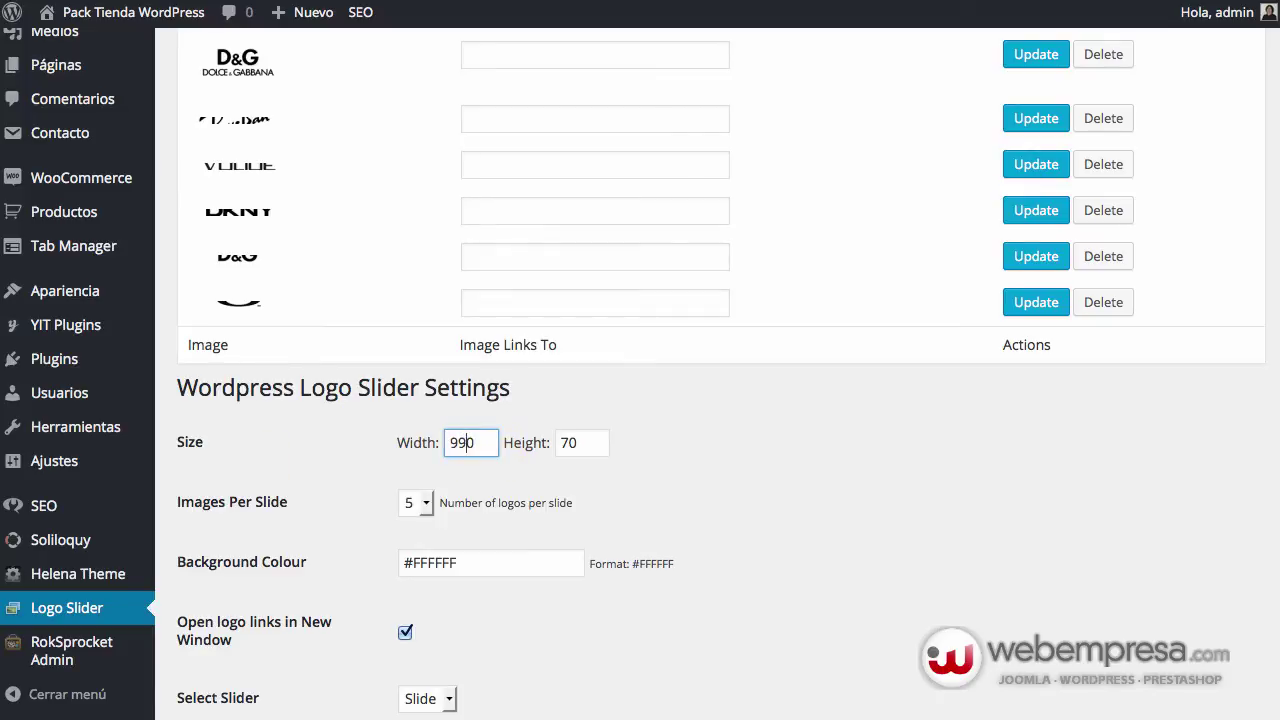
pyautogui.click(845, 516)
pyautogui.scroll(-1, 350, 505)
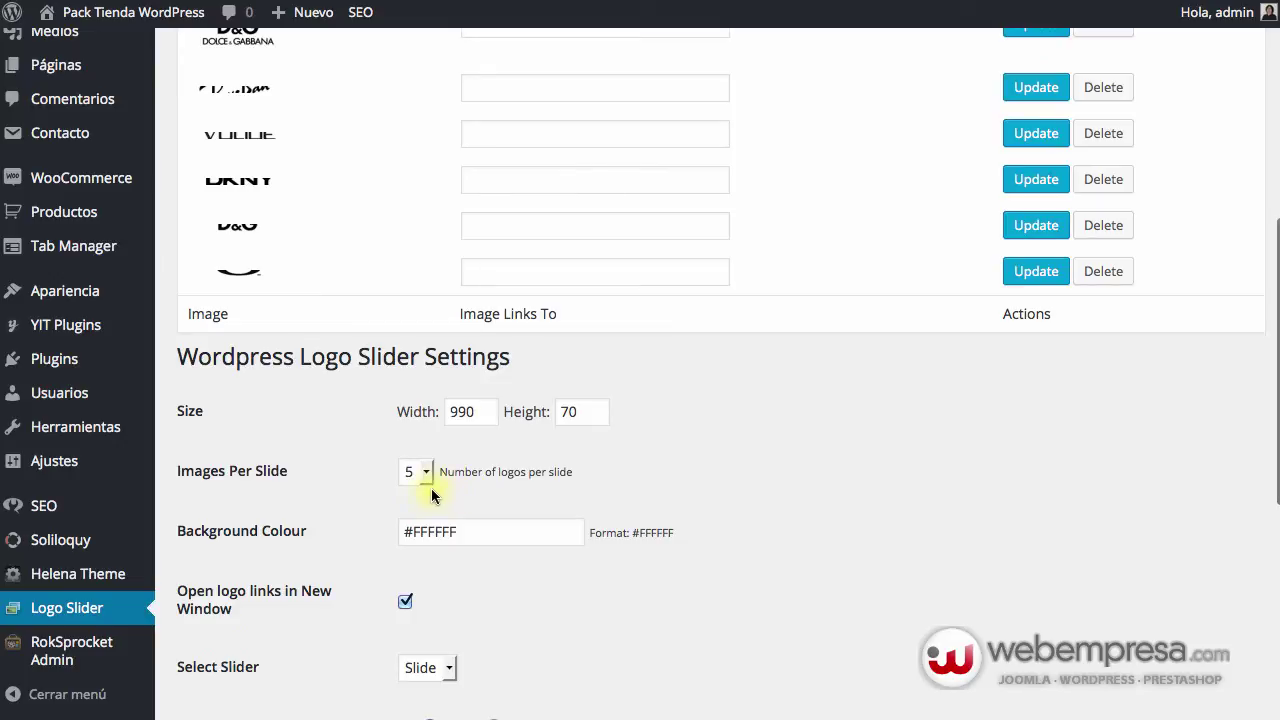
pyautogui.scroll(-5, 480, 495)
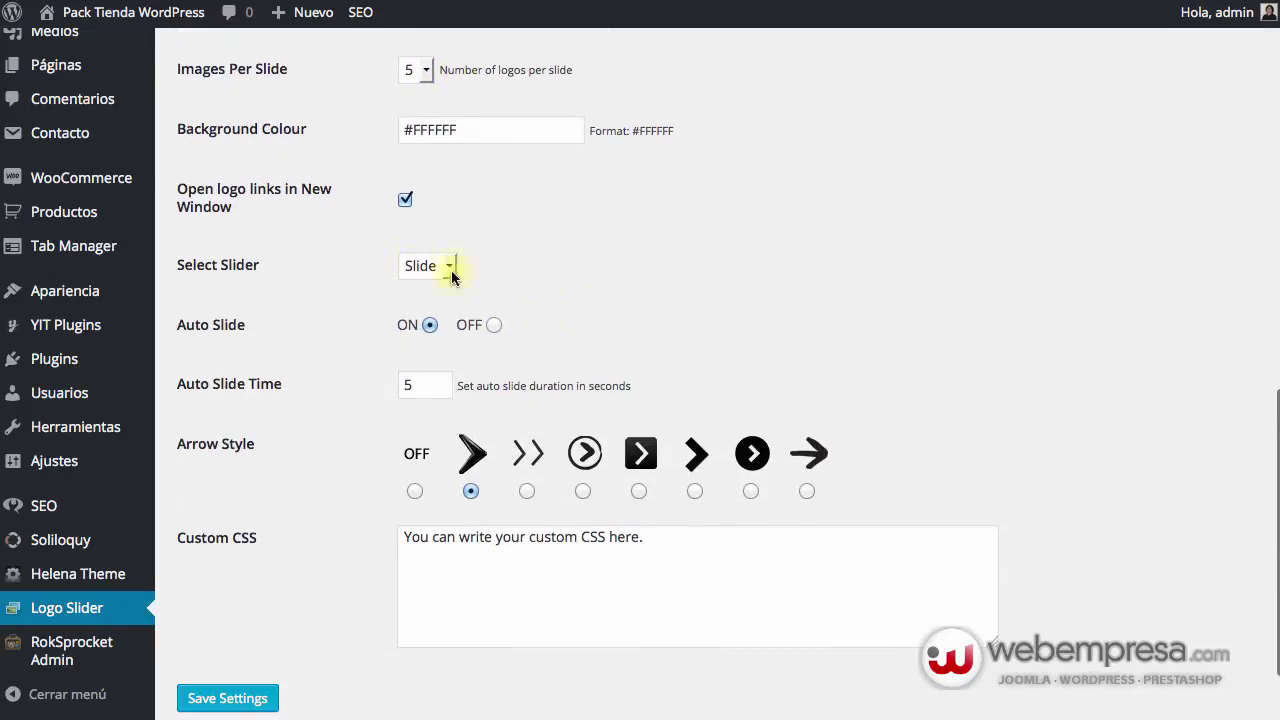
pyautogui.scroll(-2, 306, 349)
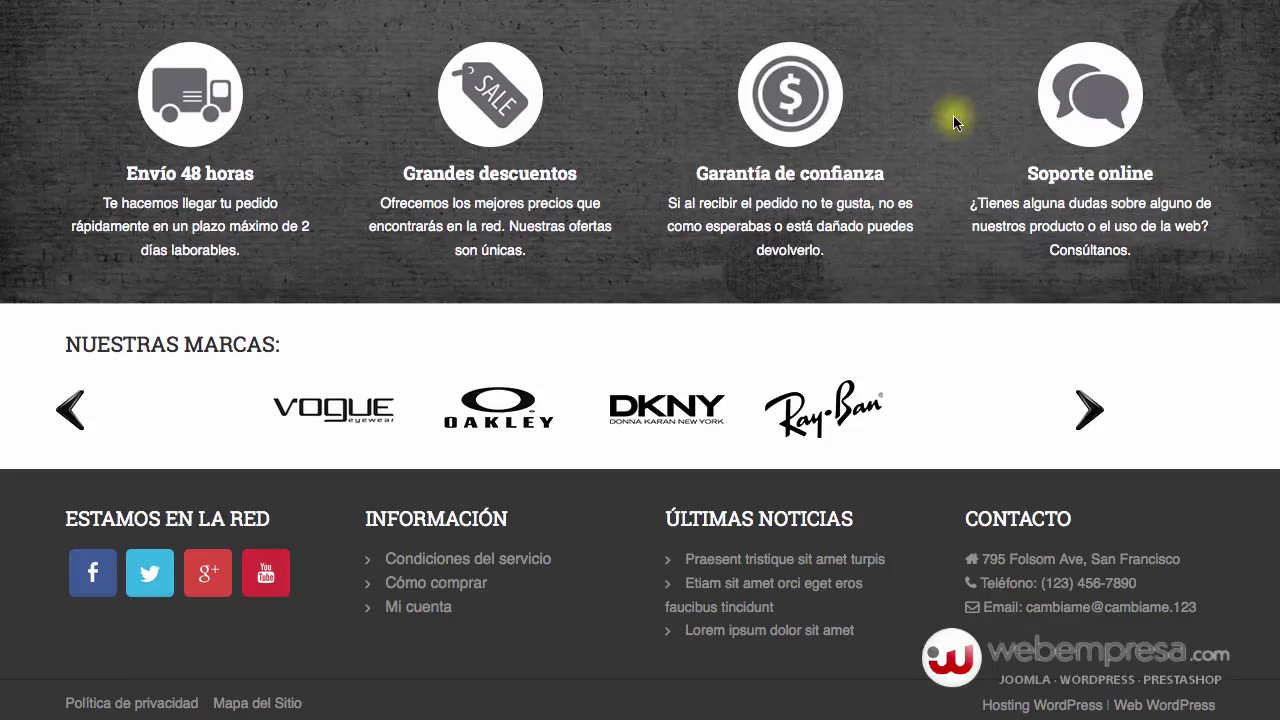
# Check the resized logo carousel in the "Nuestras marcas:" section of the store's home page.
pyautogui.scroll(7, 953, 115)
pyautogui.scroll(-6, 680, 200)
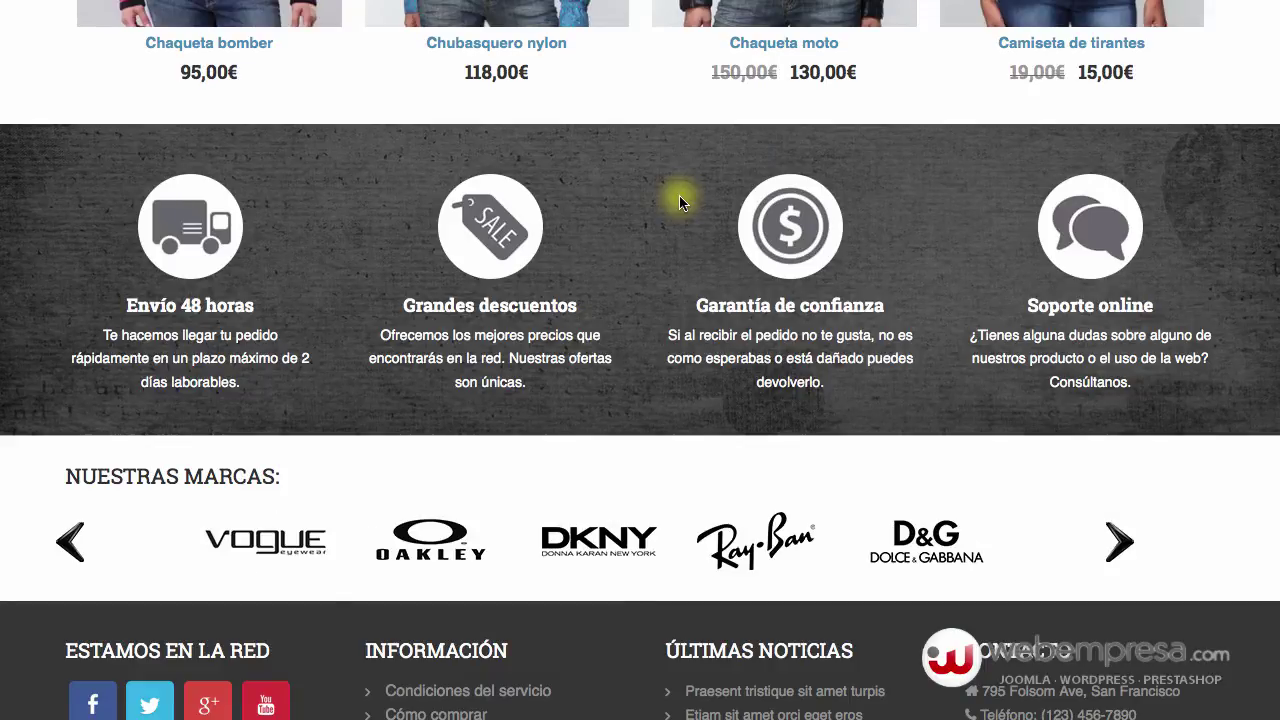
pyautogui.scroll(-1, 679, 202)
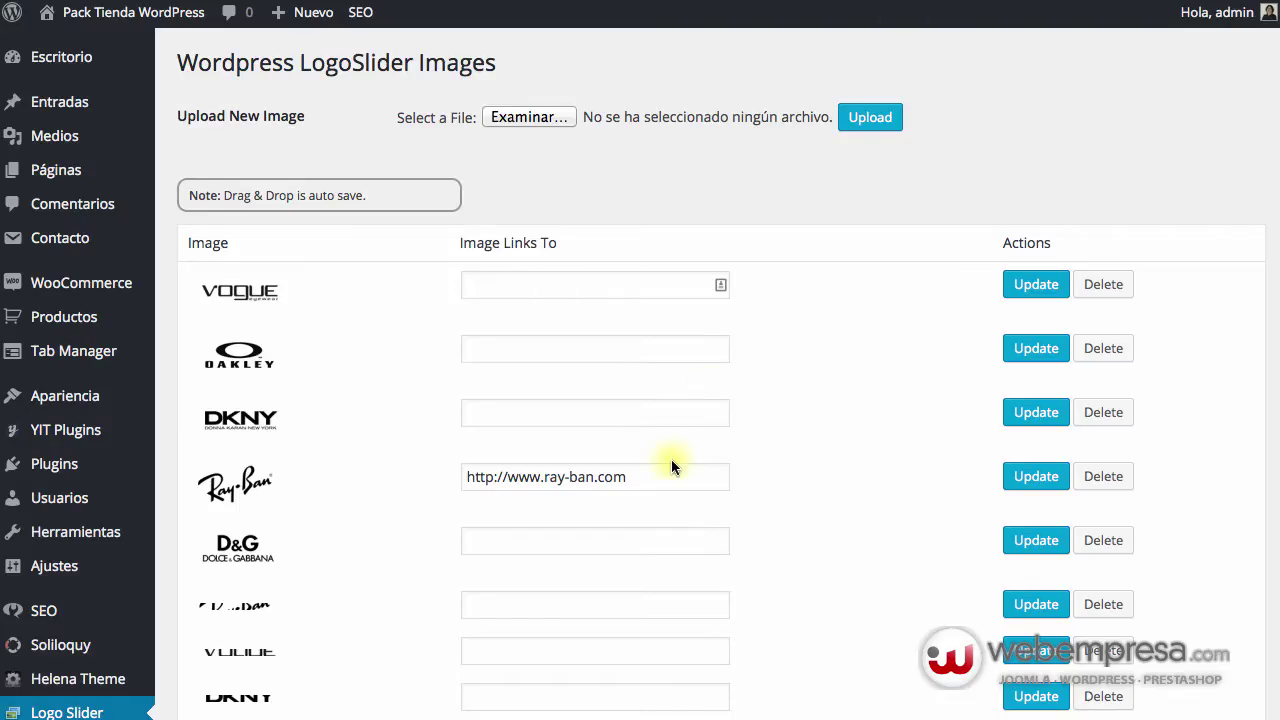
# Link the added DKNY logo to a page of the pruebas.webempresa.eu store and check the home page carousel.
pyautogui.scroll(-4, 671, 466)
pyautogui.scroll(3, 690, 440)
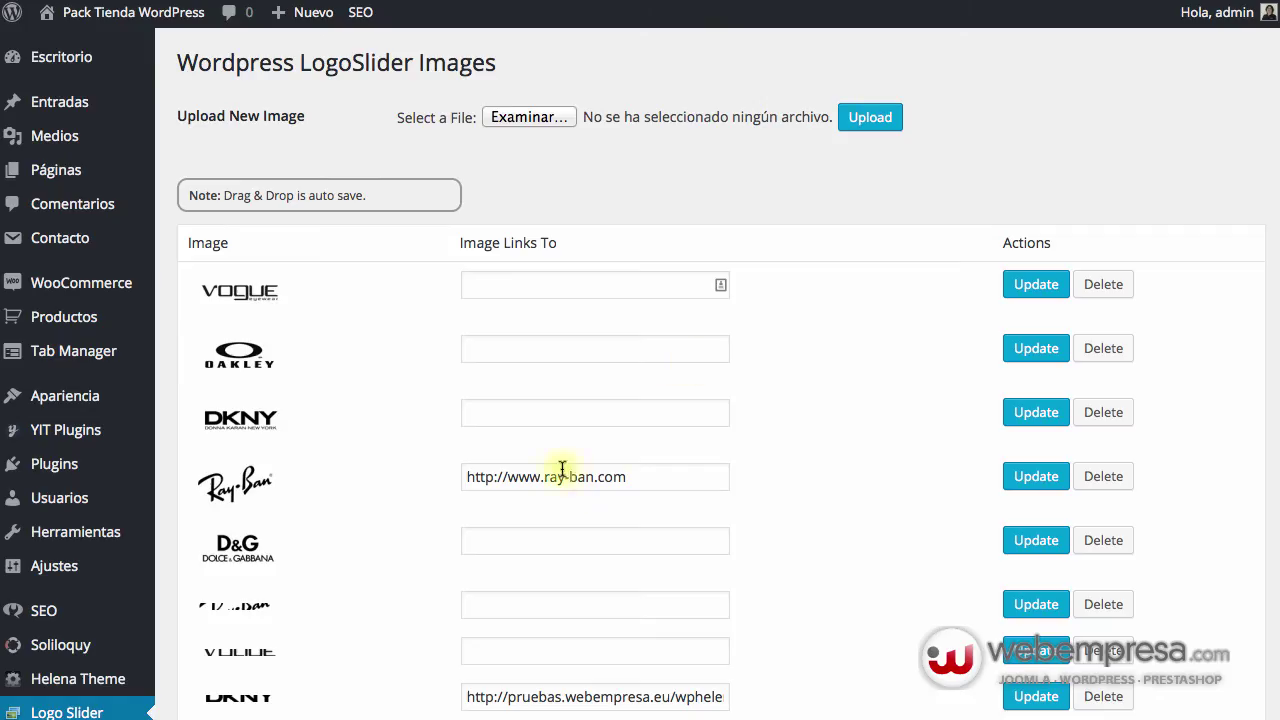
pyautogui.scroll(-6, 557, 471)
pyautogui.scroll(-3, 418, 440)
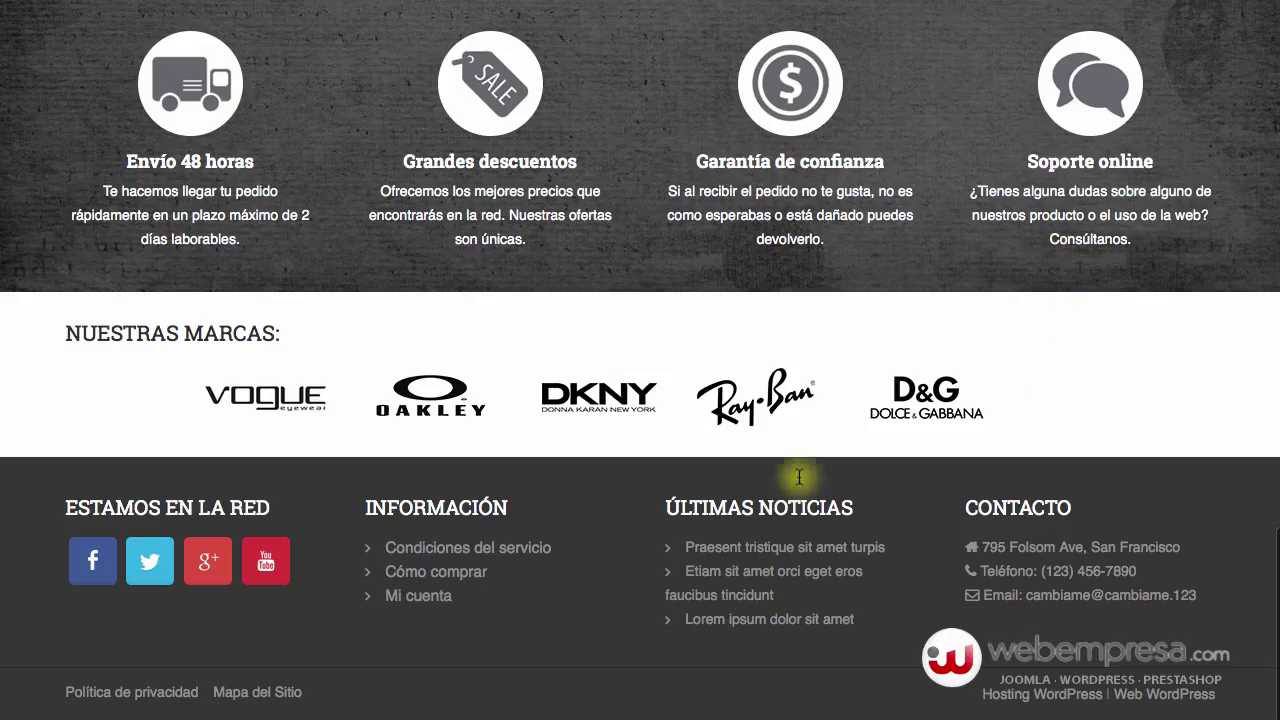